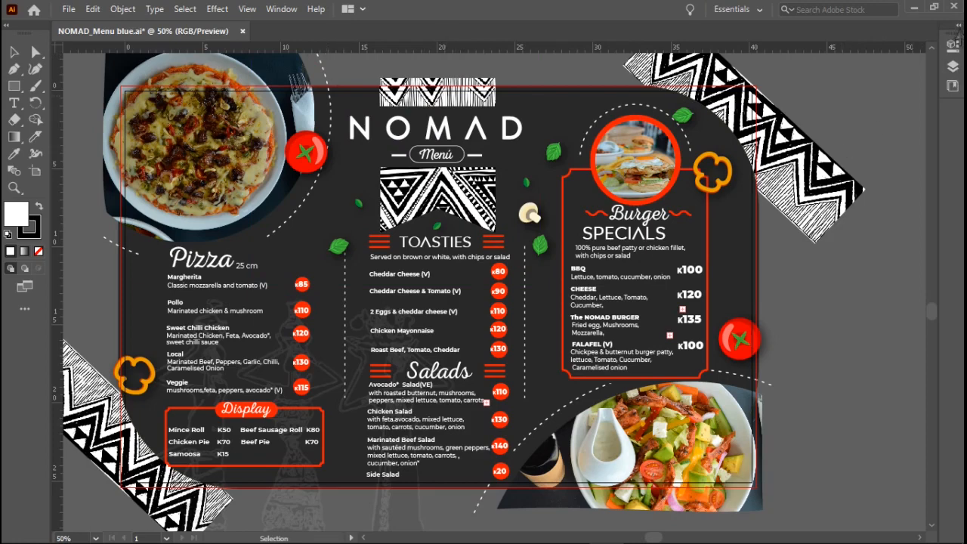
# Show the document's layers, undo the release of the artwork into separate layers, and select the PRINT layer
pyautogui.click(954, 67)
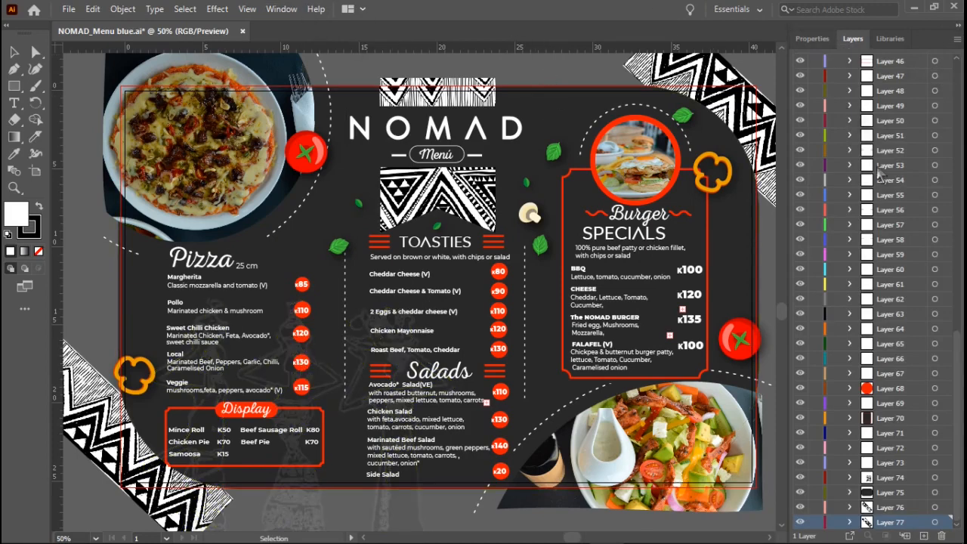
pyautogui.hotkey('ctrl', 'z')
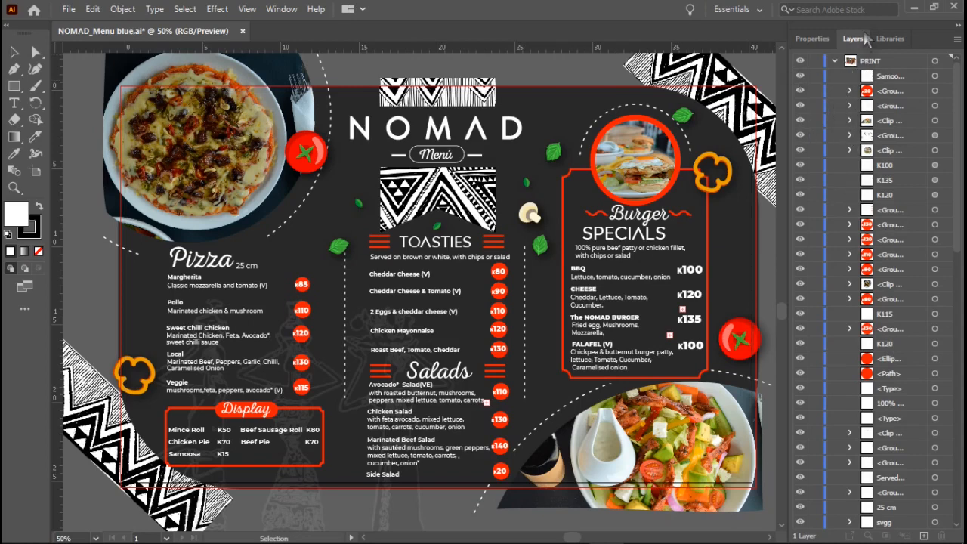
pyautogui.click(901, 64)
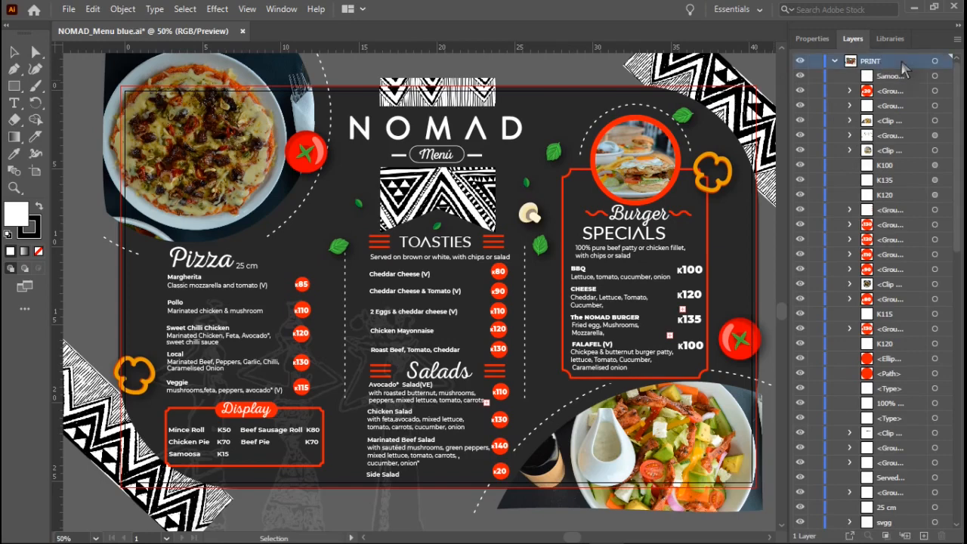
# Toggle the PRINT layer's visibility and the outline view to inspect its artwork, ending in normal preview
pyautogui.click(800, 62)
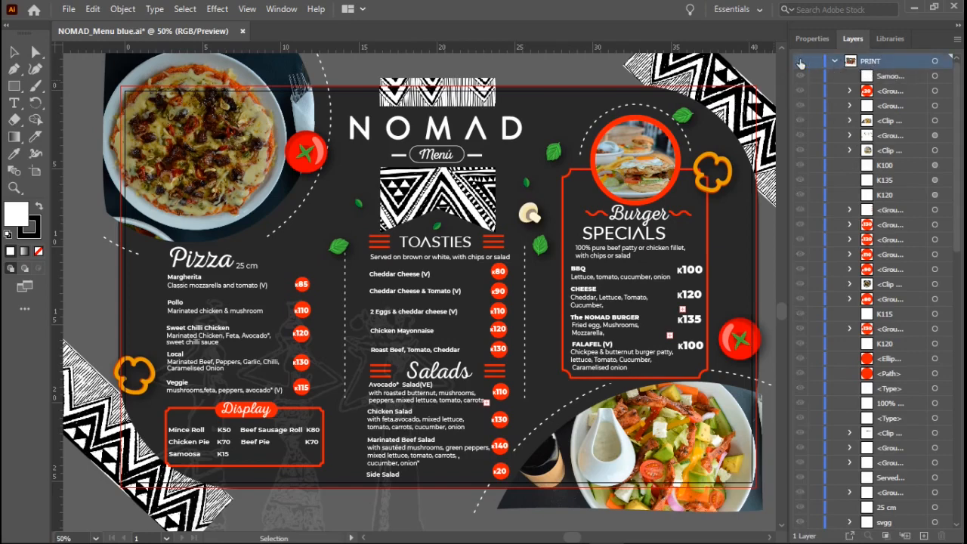
pyautogui.click(800, 62)
pyautogui.click(800, 62)
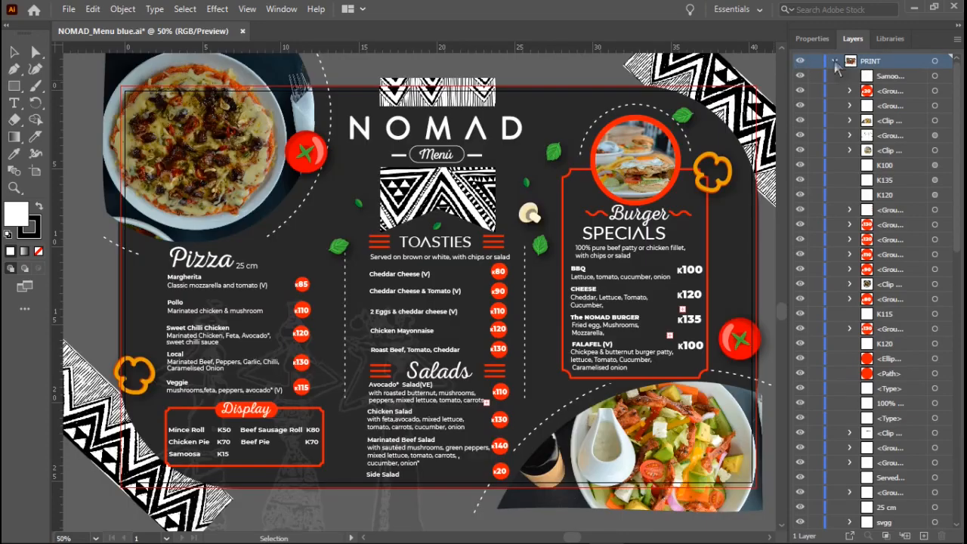
pyautogui.click(802, 64)
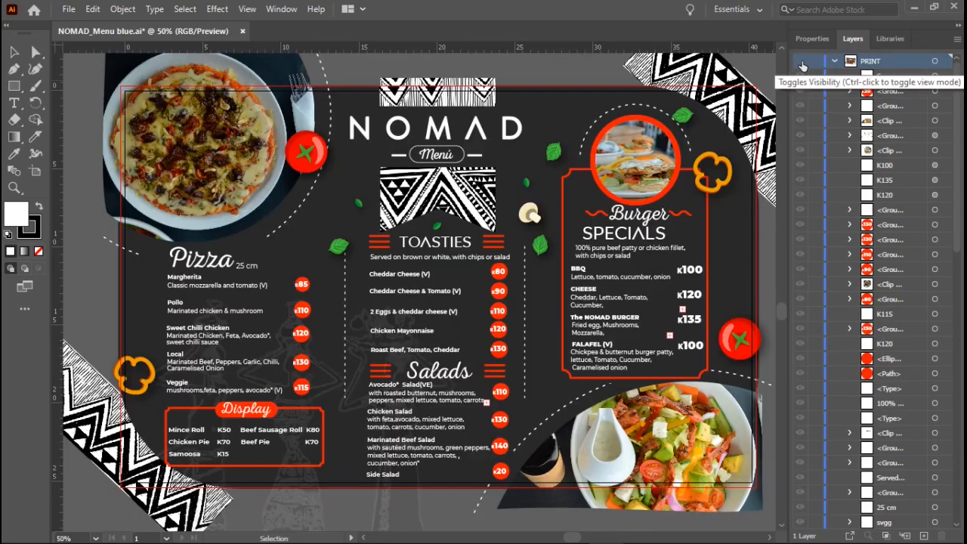
pyautogui.hotkey('ctrl', 'y')
pyautogui.click(802, 64)
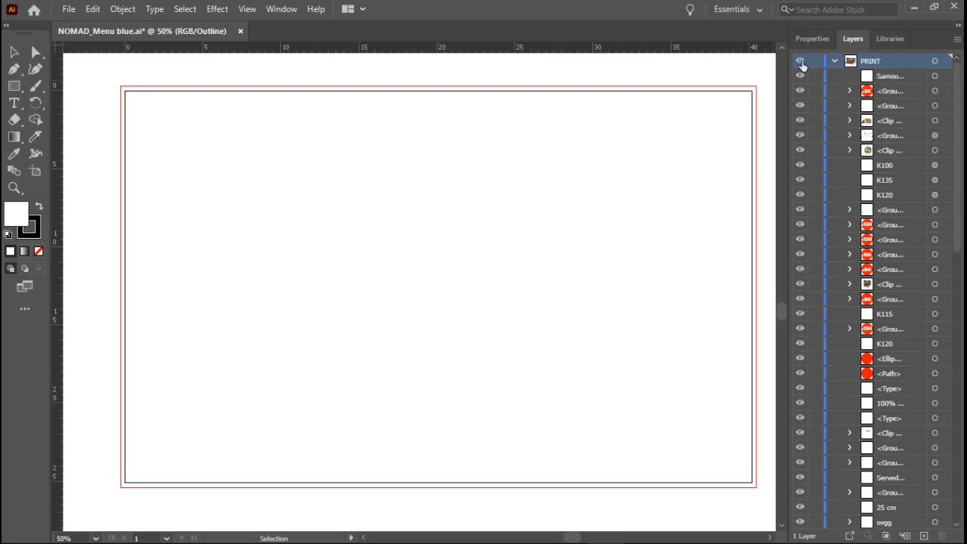
pyautogui.hotkey('ctrl', 'y')
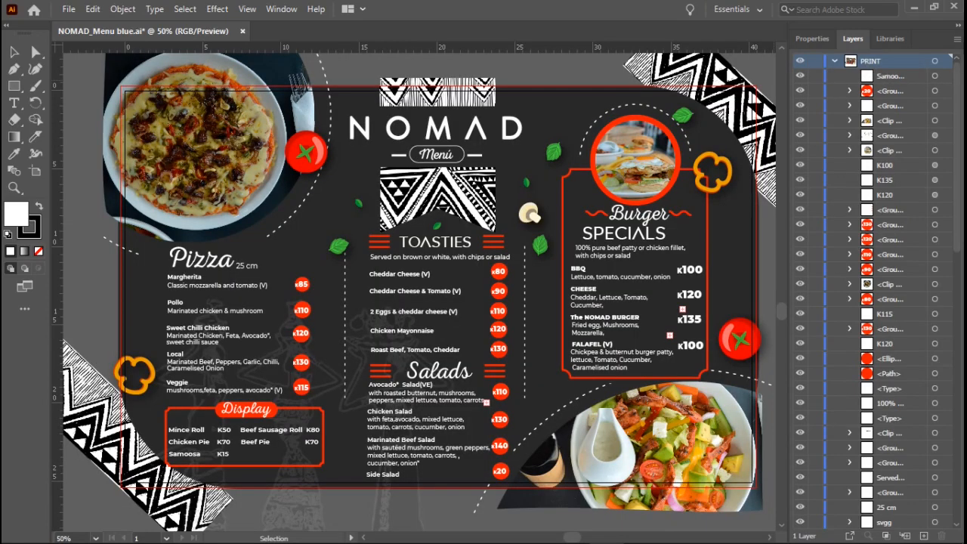
# Release the contents of the PRINT layer into separate layers with the Sequence option
pyautogui.click(957, 39)
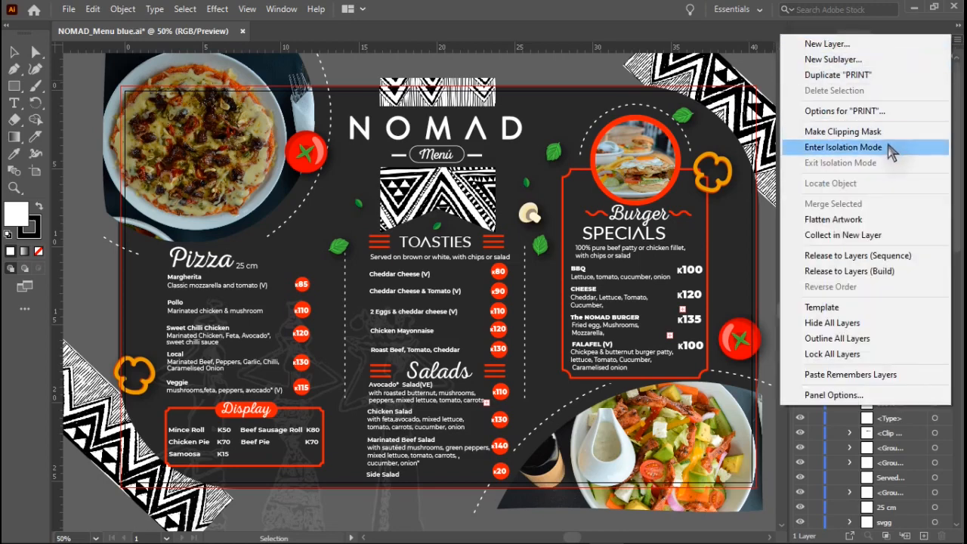
pyautogui.click(871, 261)
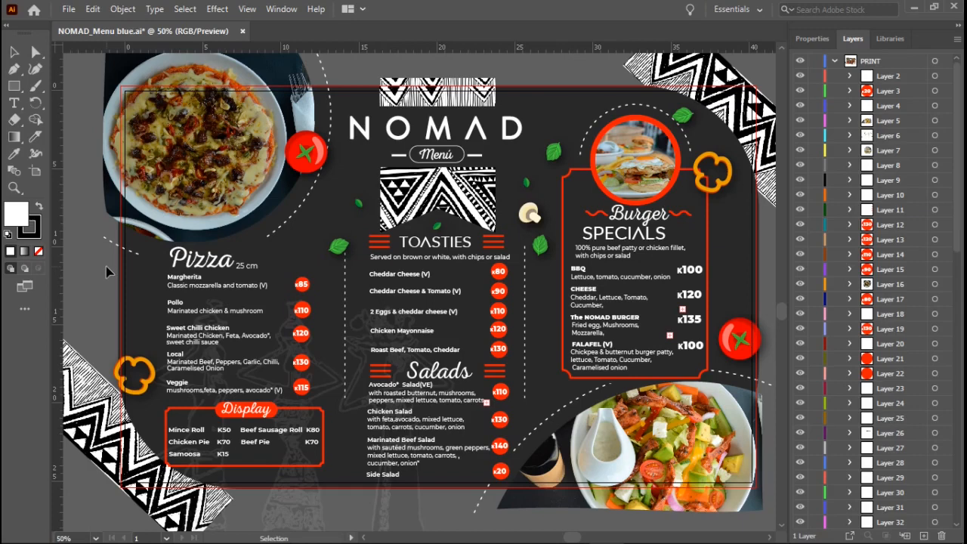
# Export the menu with artboards as the Photoshop file Menu blue.psd, in RGB at 300 ppi with layers written and text editability preserved
pyautogui.click(69, 9)
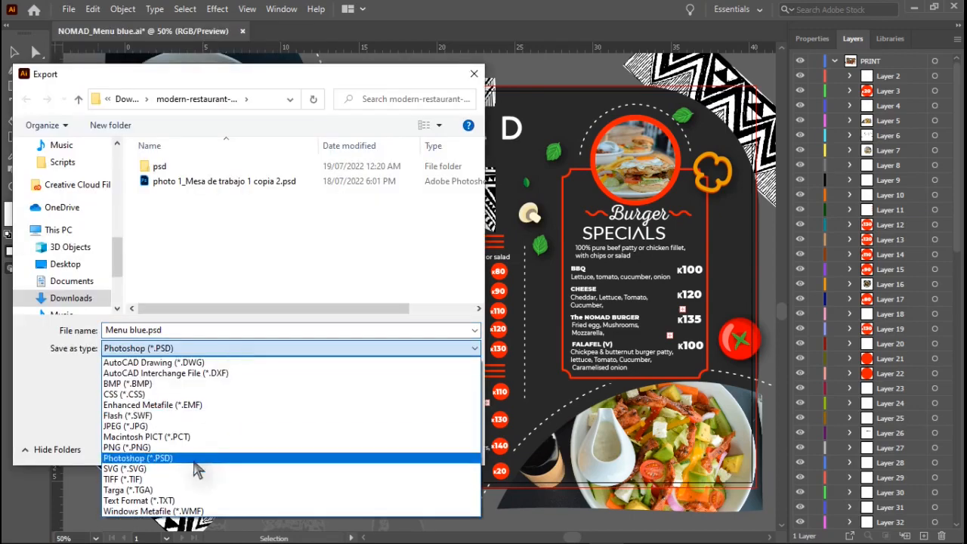
pyautogui.click(194, 460)
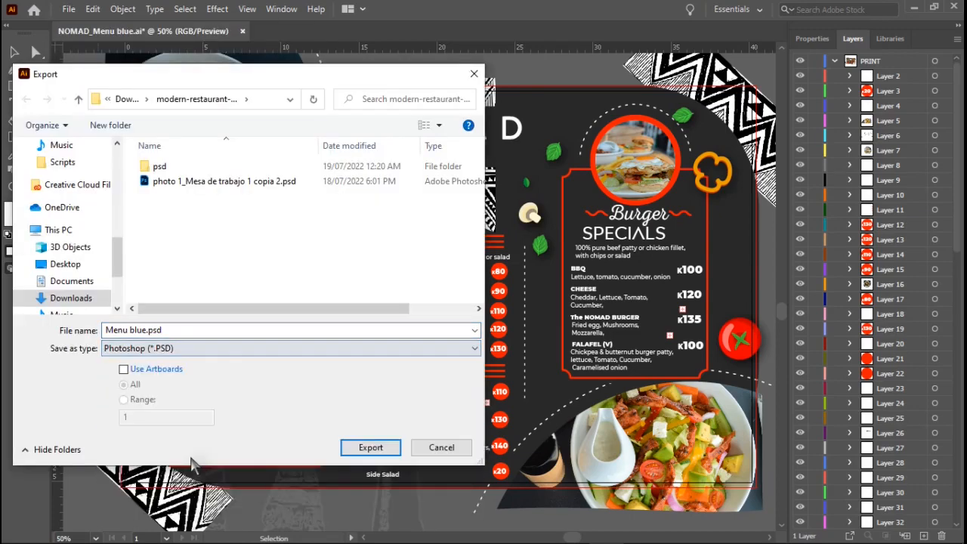
pyautogui.click(154, 370)
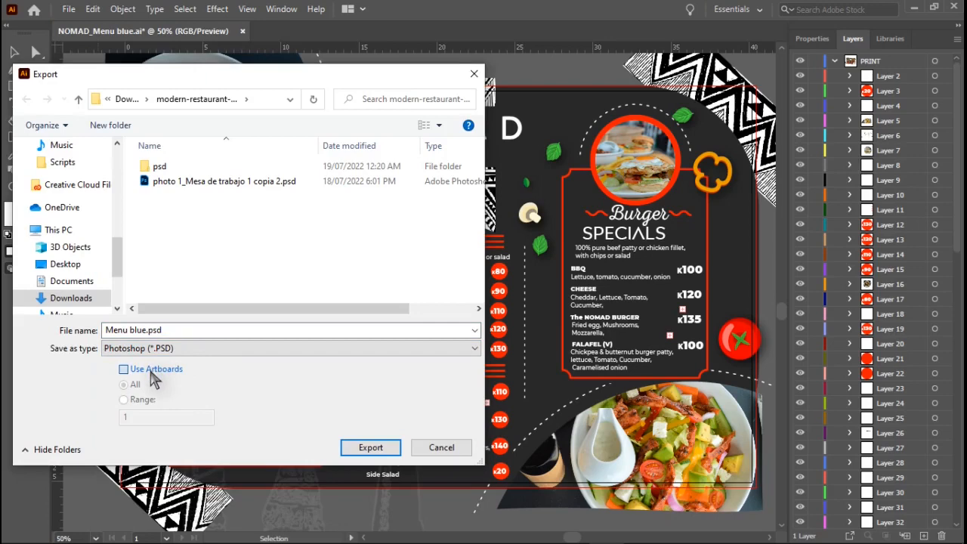
pyautogui.click(377, 453)
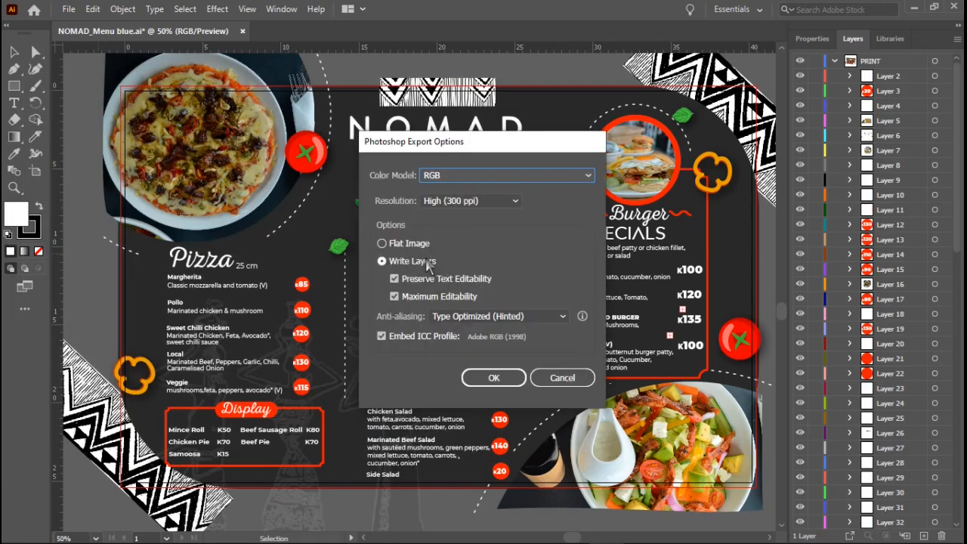
pyautogui.click(491, 379)
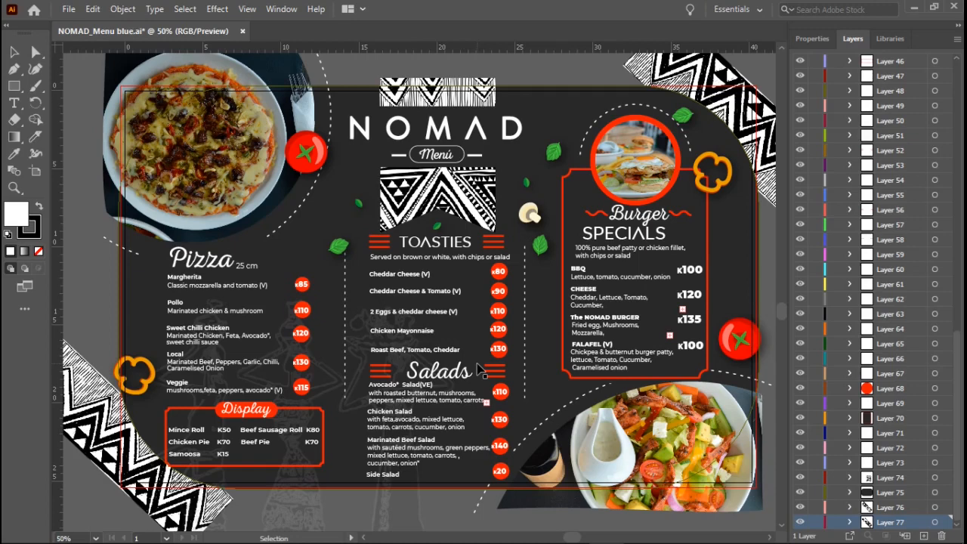
pyautogui.hotkey('alt', 'Tab')
pyautogui.hotkey('alt', 'Tab')
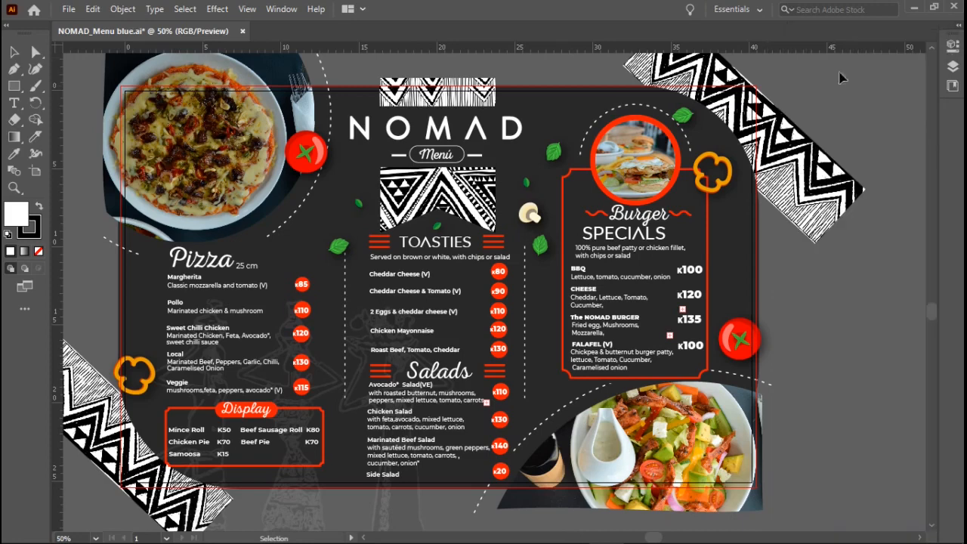
# Export the menu with artboards as an SVG named Menu blue, using Presentation Attributes styling, SVG fonts and preserved images
pyautogui.click(68, 9)
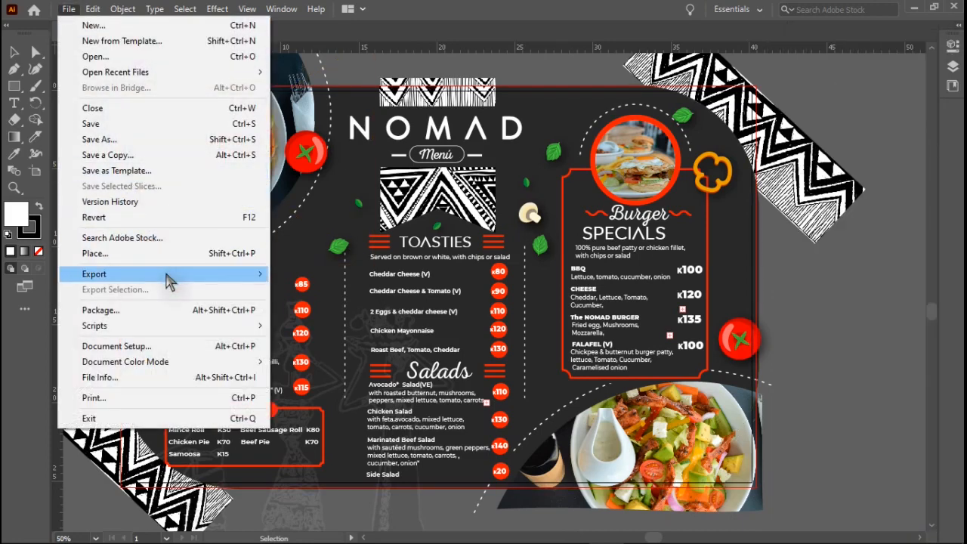
pyautogui.moveTo(170, 281)
pyautogui.click(306, 290)
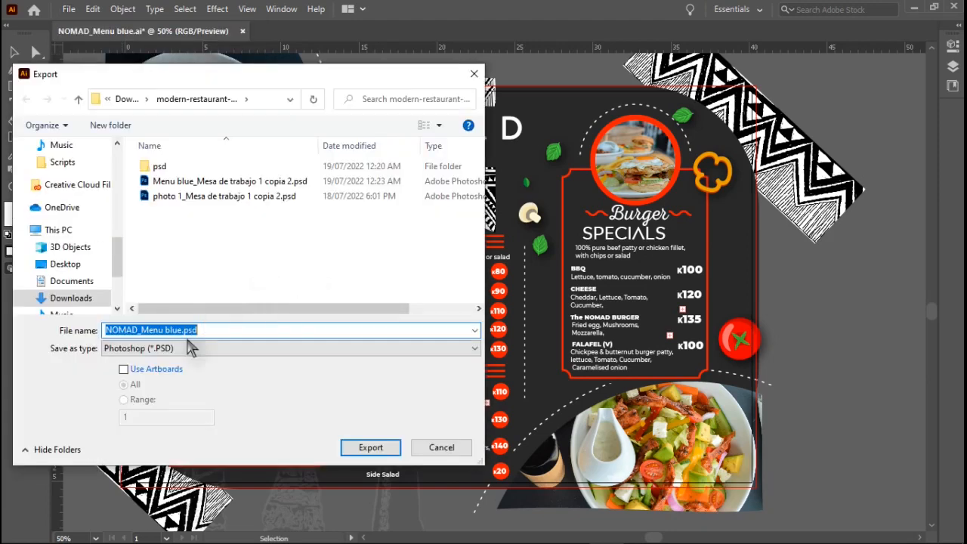
pyautogui.click(161, 352)
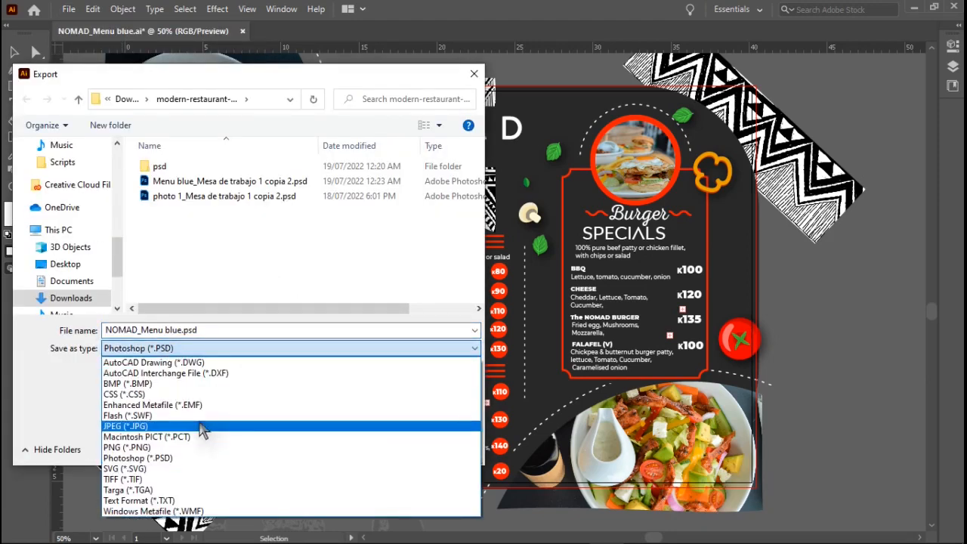
pyautogui.click(199, 468)
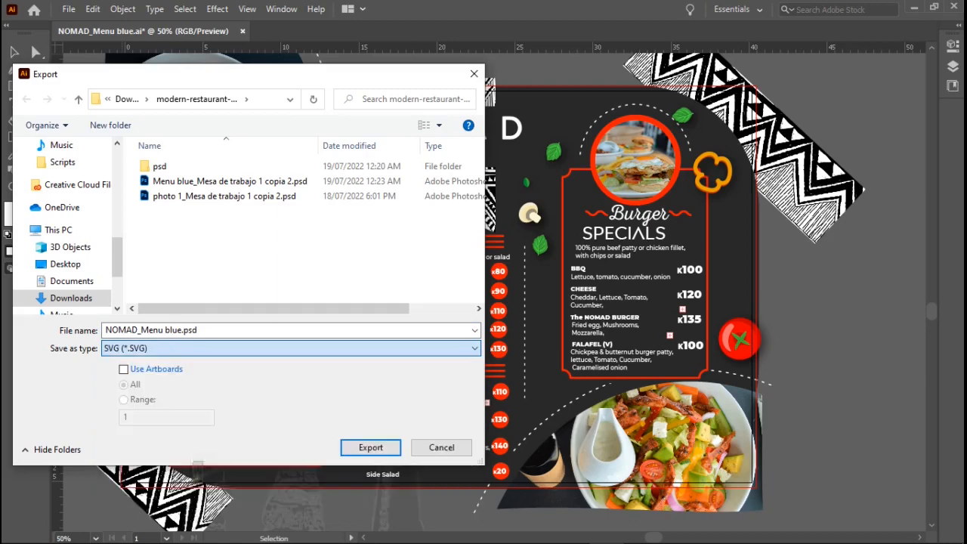
pyautogui.click(151, 369)
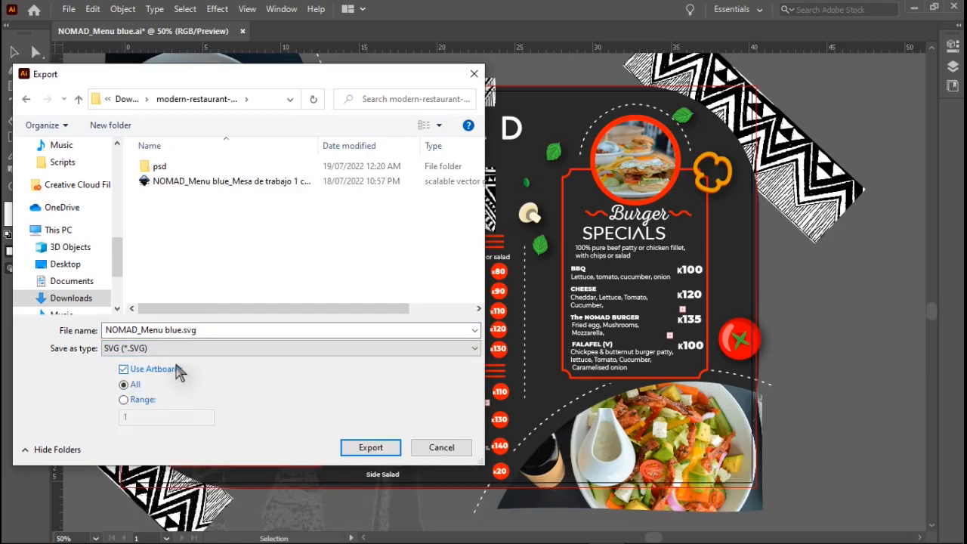
pyautogui.click(124, 399)
pyautogui.press('Return')
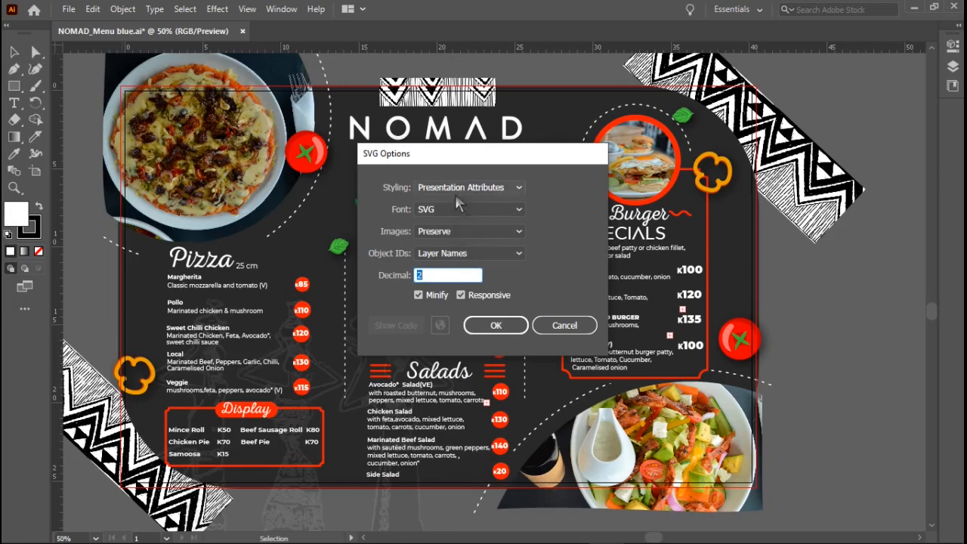
pyautogui.click(489, 327)
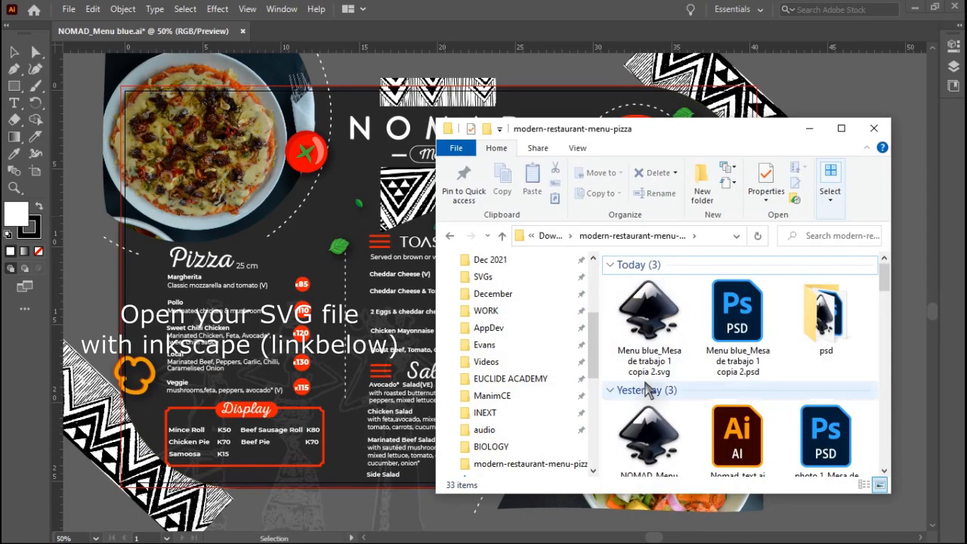
# Open the exported Menu blue_Mesa de trabajo 1 copia 2.svg from the modern-restaurant-menu-pizza folder in Inkscape
pyautogui.click(654, 328)
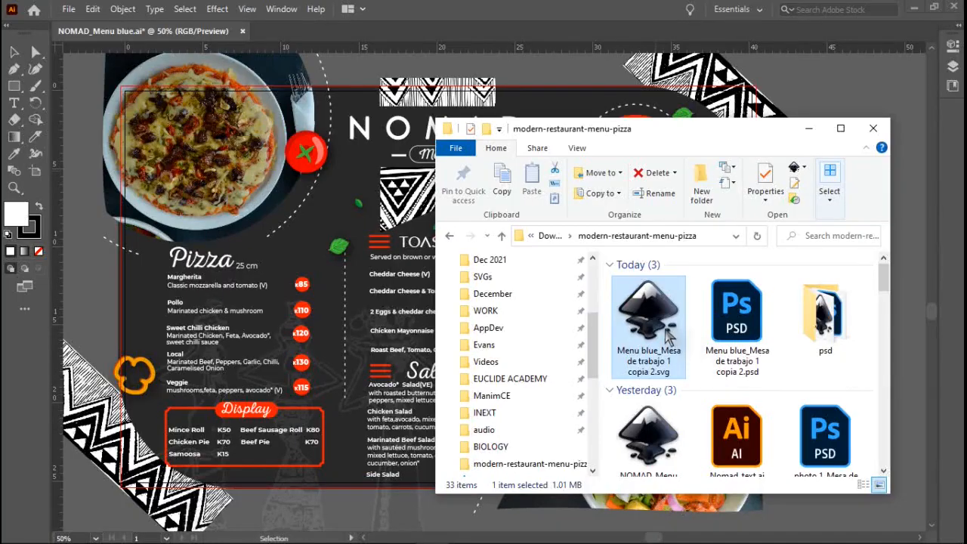
pyautogui.moveTo(659, 330); pyautogui.dragTo(225, 307)
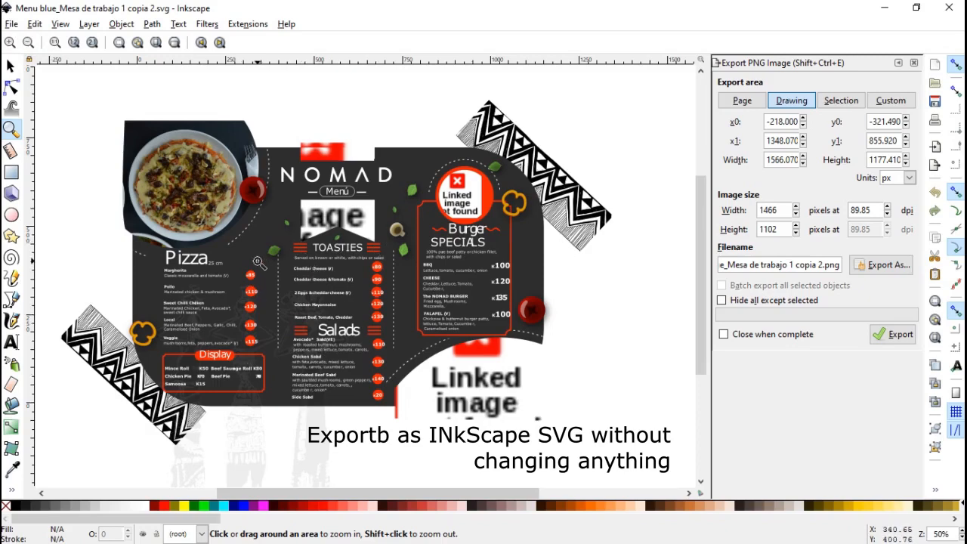
# Save the unmodified drawing in Inkscape SVG format under the name Menu_Inkscape.svg
pyautogui.click(12, 25)
pyautogui.click(75, 130)
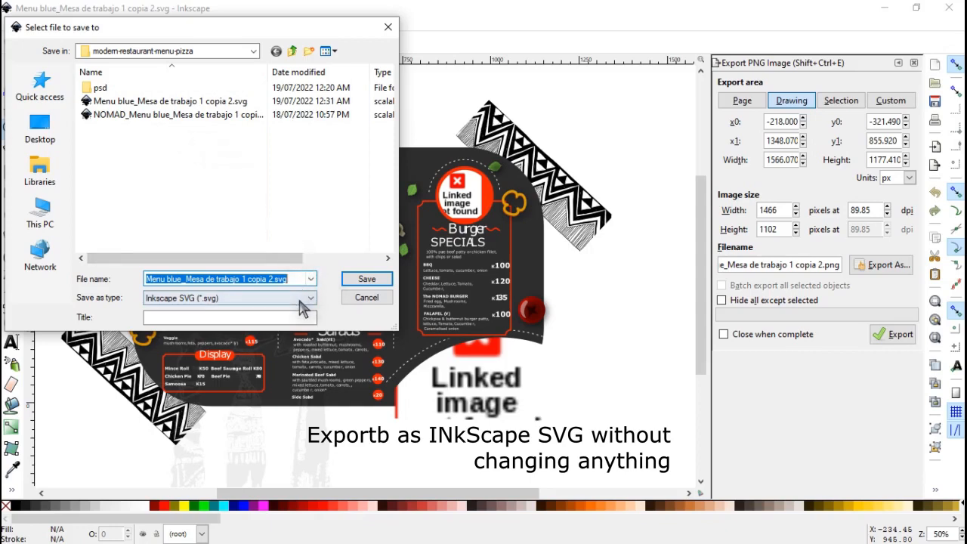
pyautogui.click(287, 301)
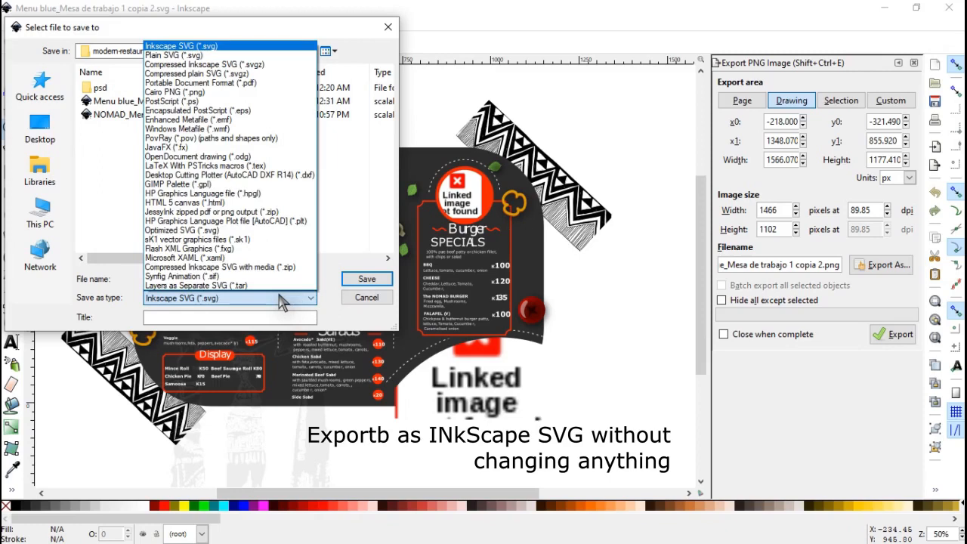
pyautogui.click(284, 302)
pyautogui.doubleClick(245, 279)
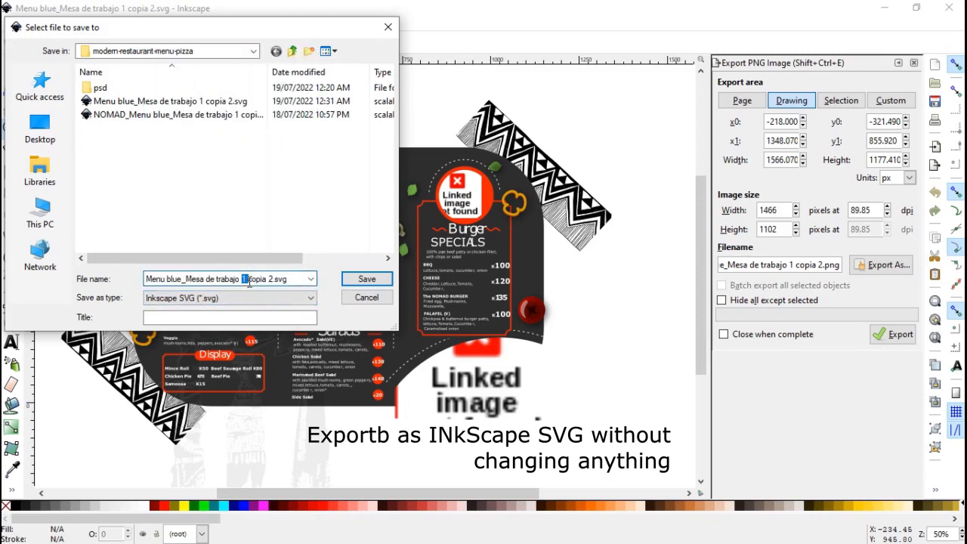
pyautogui.doubleClick(249, 281)
pyautogui.doubleClick(249, 281)
pyautogui.click(250, 281)
pyautogui.hotkey('ctrl', 'a')
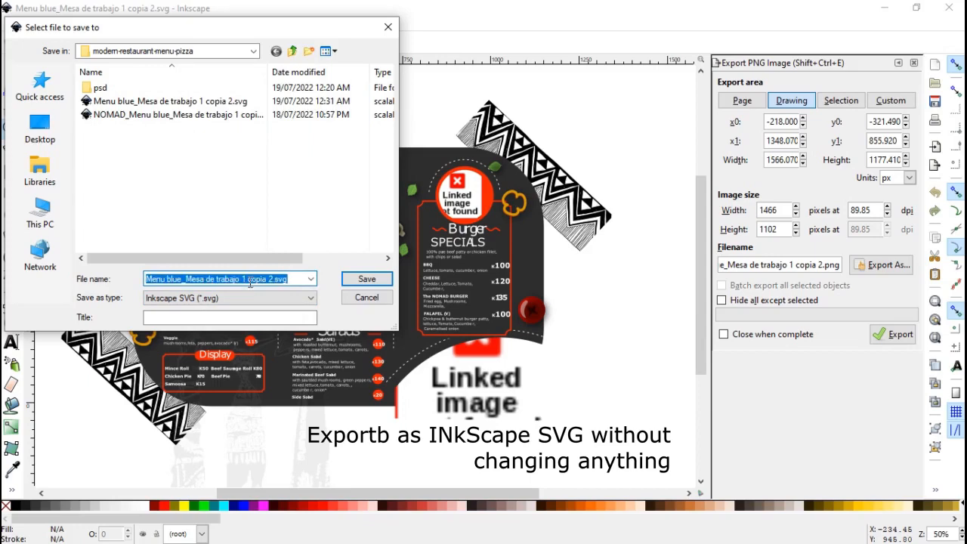
pyautogui.write('Menu')
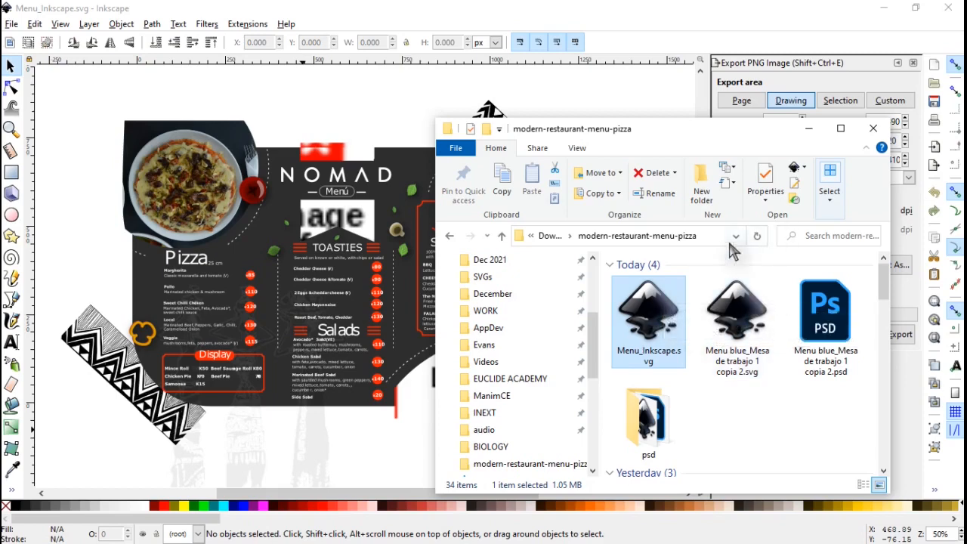
# Open Menu_Inkscape.svg from the project folder with Adobe Illustrator 2020
pyautogui.rightClick(655, 316)
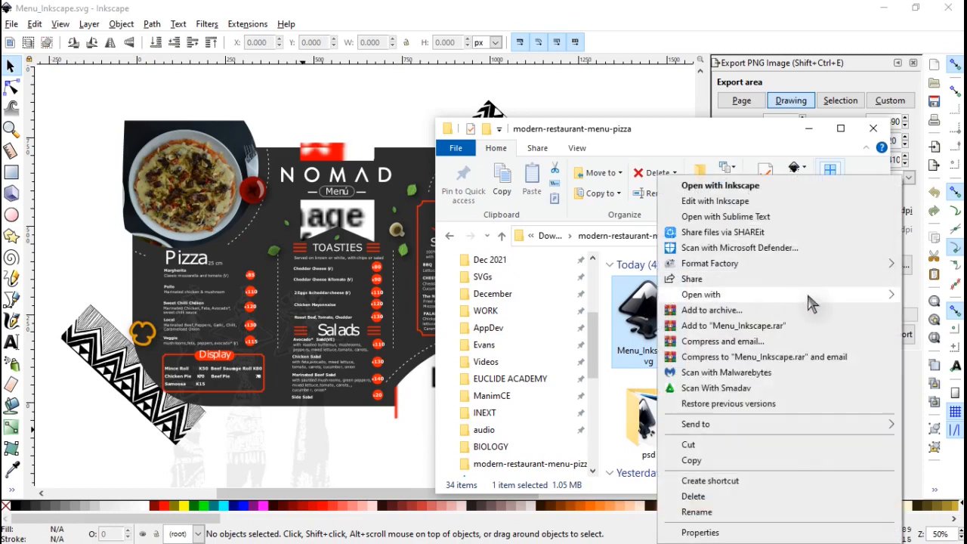
pyautogui.moveTo(806, 294)
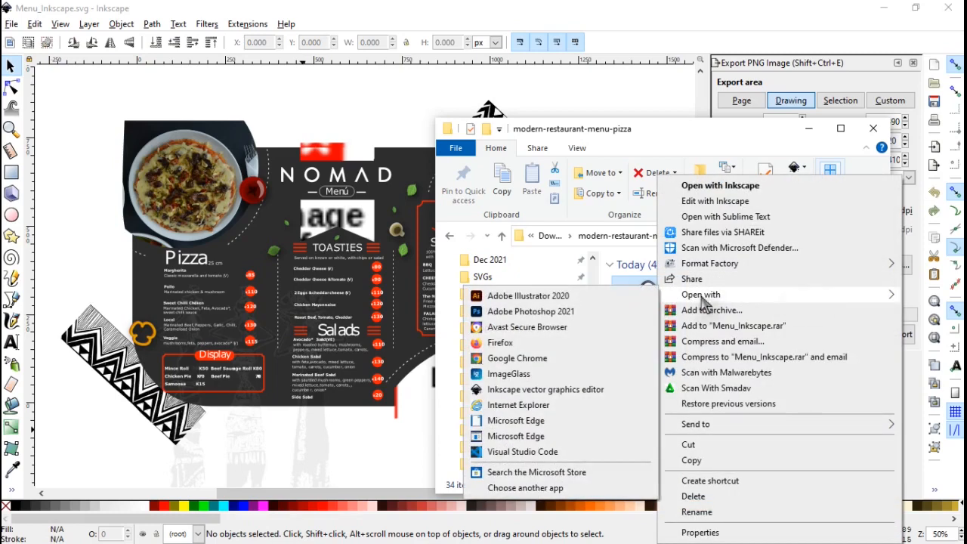
pyautogui.click(617, 295)
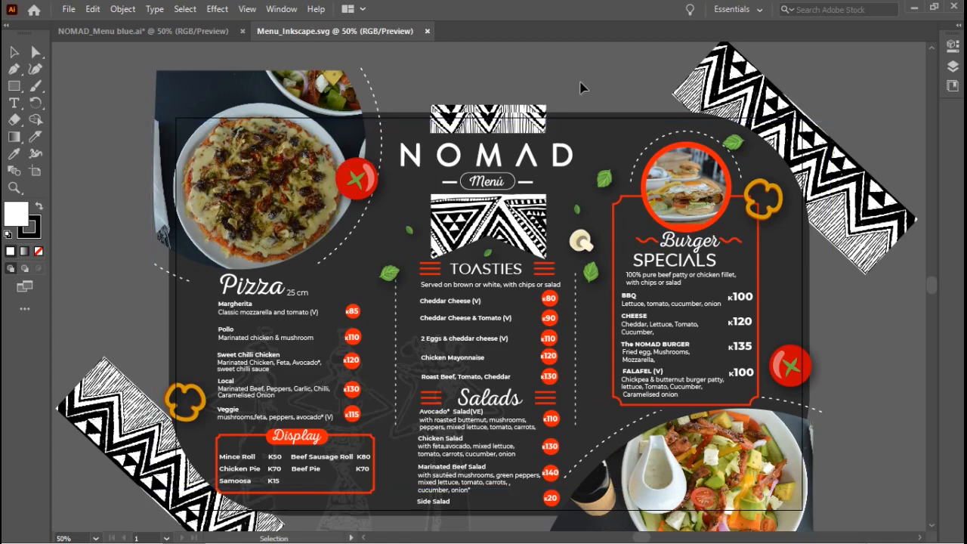
# Expand svg1465 down to the contents of its PRINT group and release the svg1465 layer to layers as a sequence
pyautogui.click(957, 25)
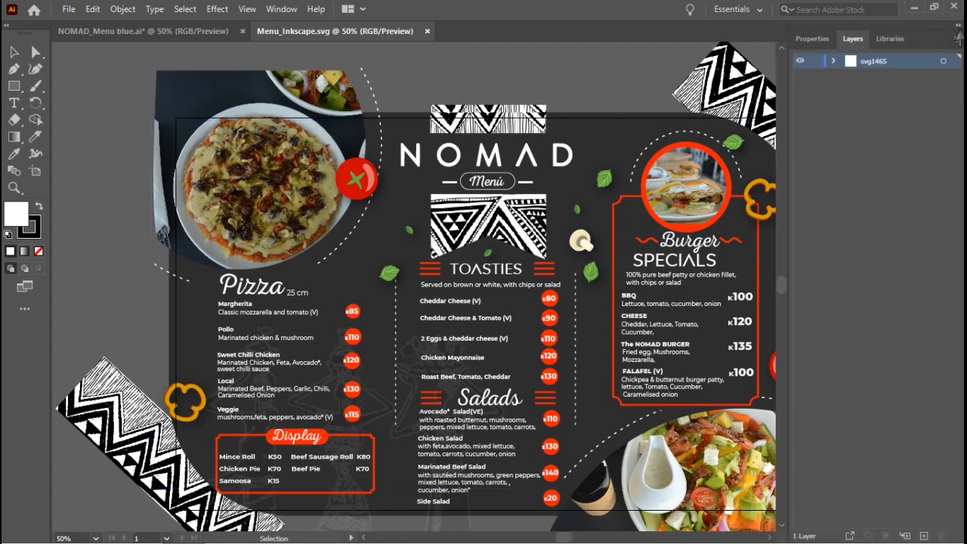
pyautogui.click(835, 63)
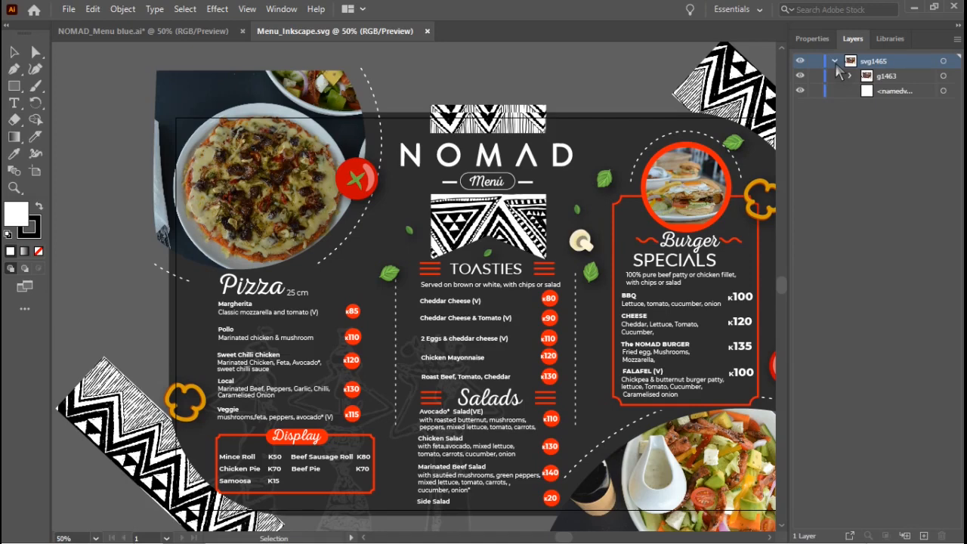
pyautogui.click(849, 76)
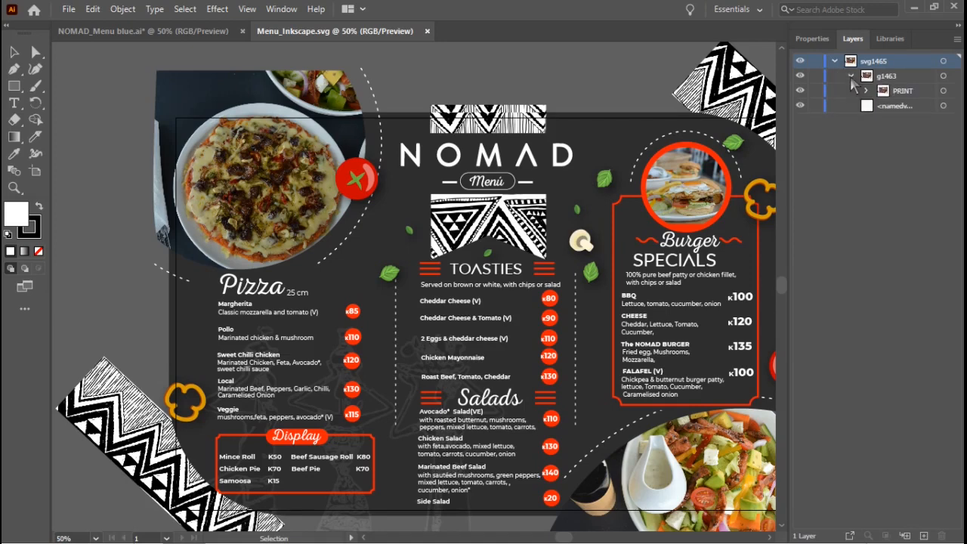
pyautogui.click(867, 92)
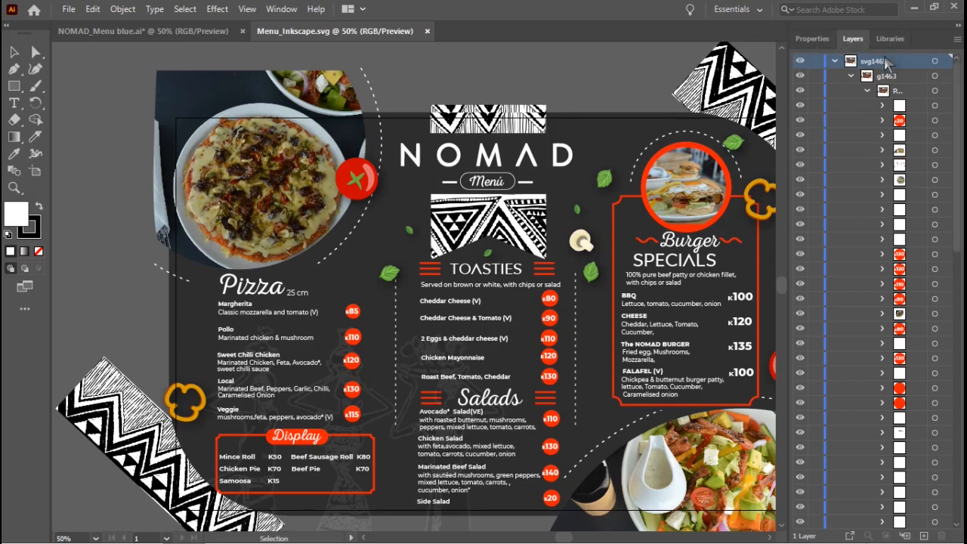
pyautogui.click(957, 38)
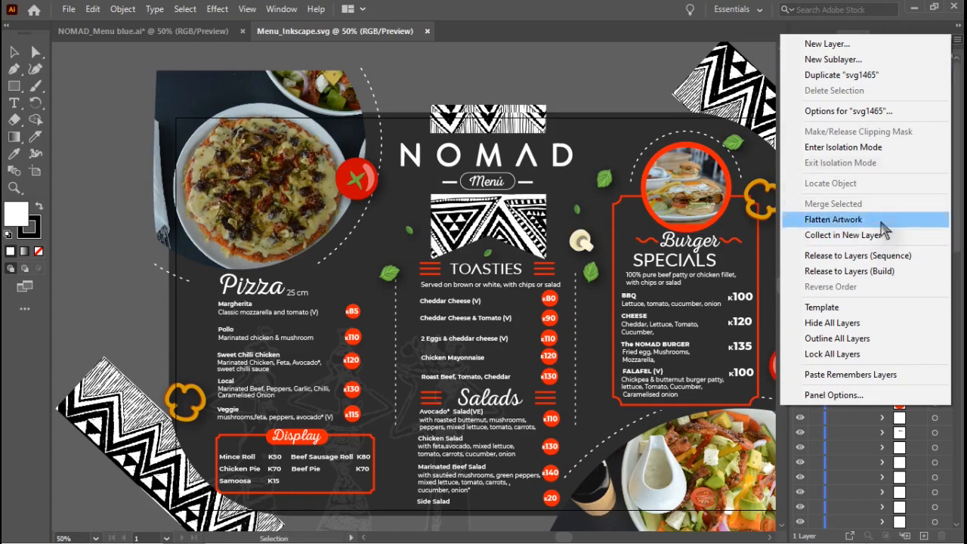
pyautogui.click(958, 39)
pyautogui.click(958, 40)
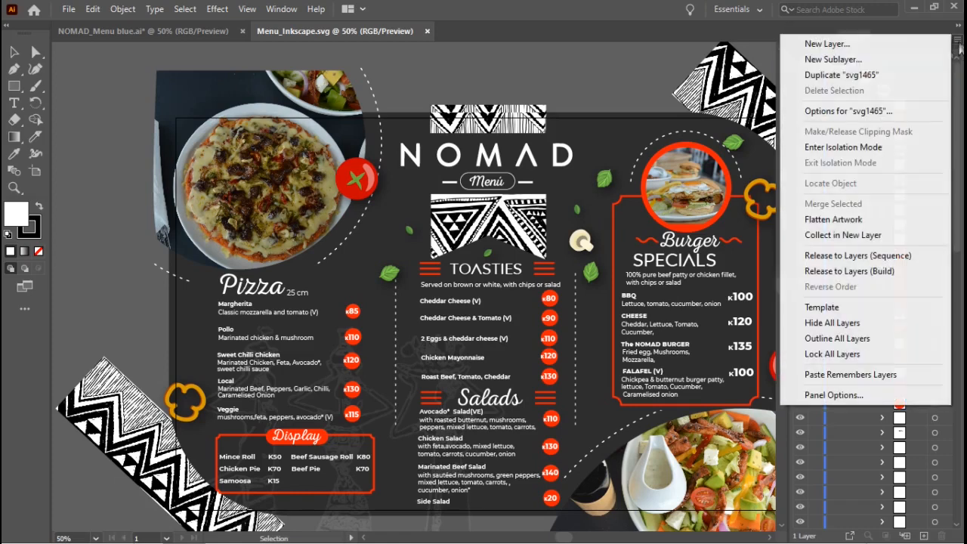
pyautogui.click(879, 255)
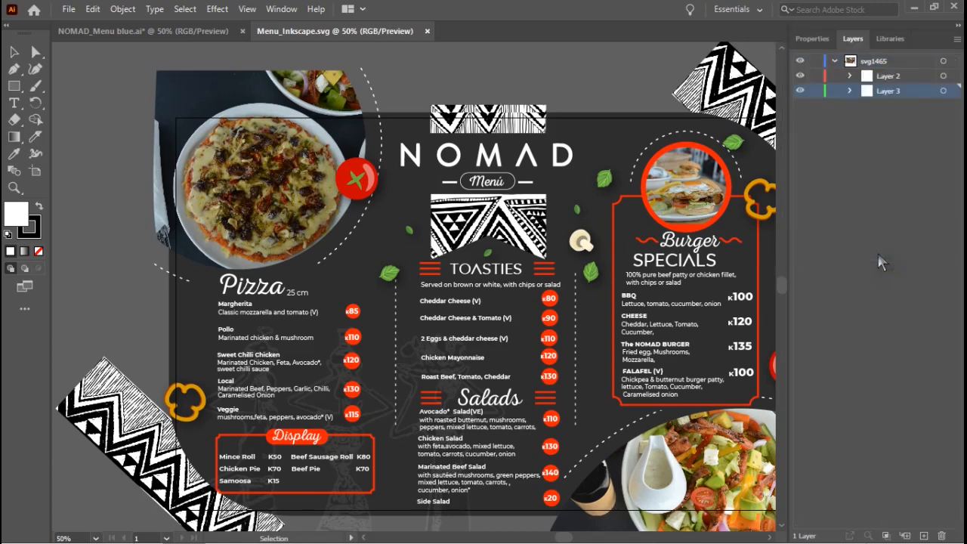
# Examine the contents of Layer 2 and Layer 3 and toggle each layer's visibility to see which holds the artwork
pyautogui.click(850, 77)
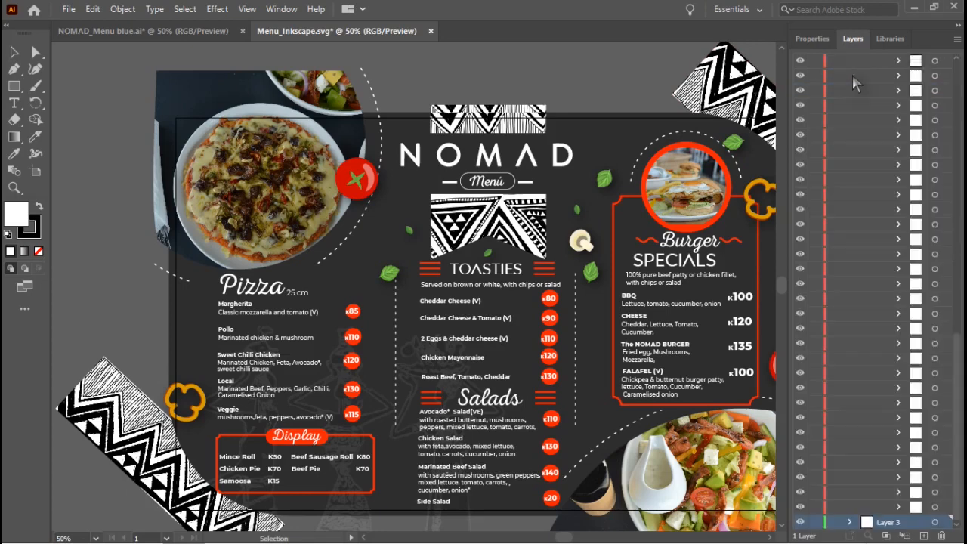
pyautogui.scroll(15, 891, 136)
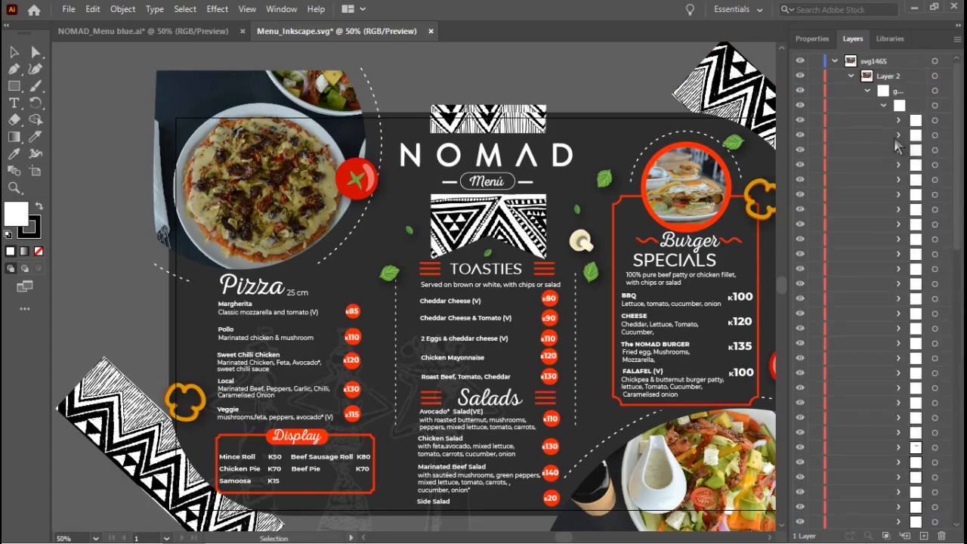
pyautogui.click(851, 76)
pyautogui.click(851, 90)
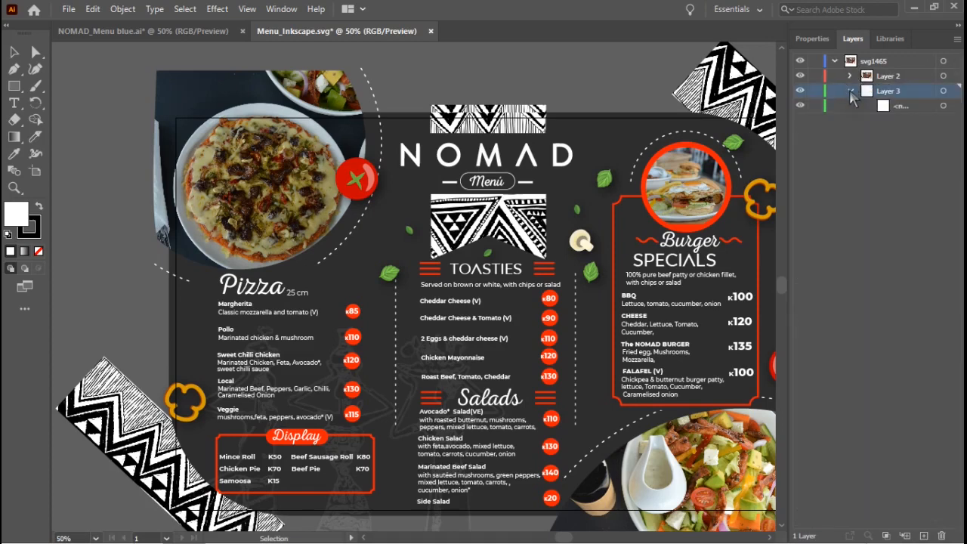
pyautogui.click(850, 91)
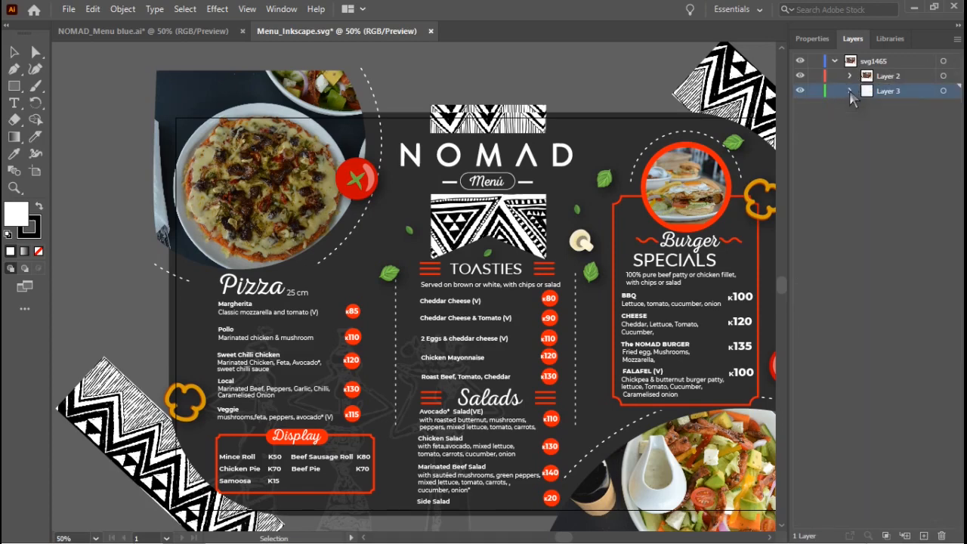
pyautogui.click(800, 92)
pyautogui.click(799, 91)
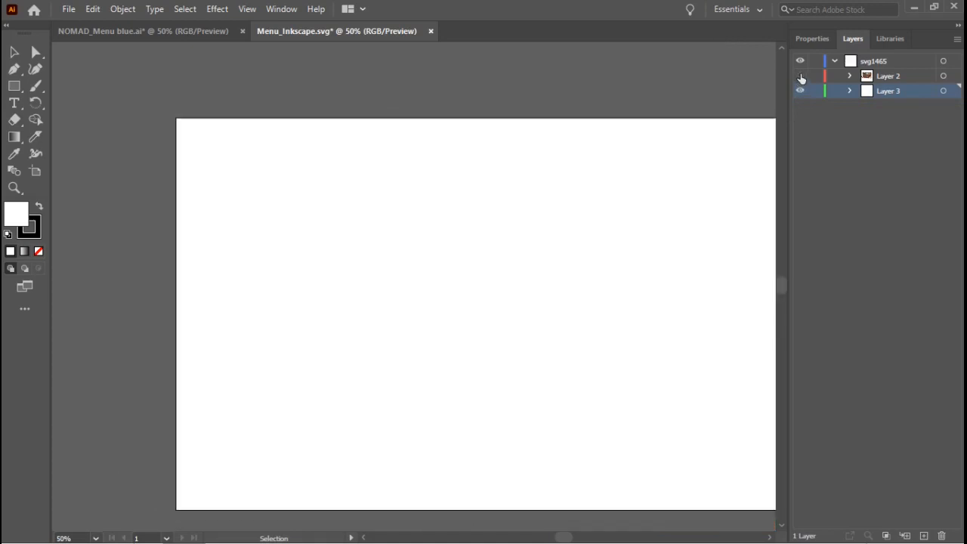
pyautogui.click(801, 76)
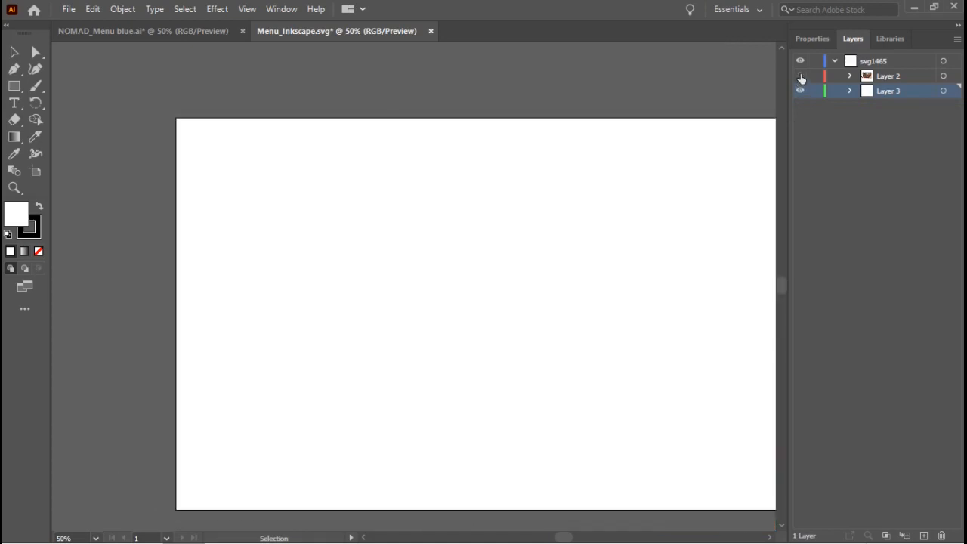
pyautogui.click(800, 76)
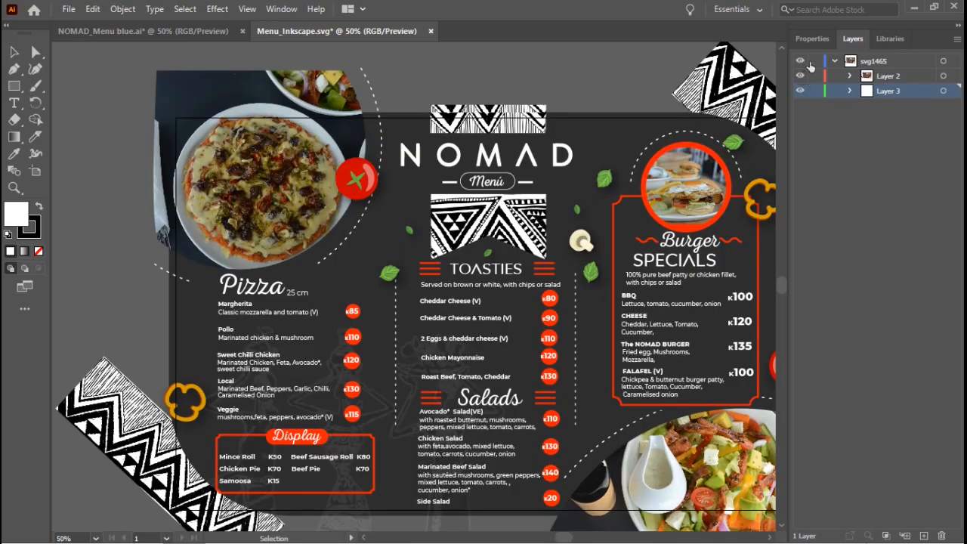
# Select all of the menu artwork and ungroup it
pyautogui.click(768, 538)
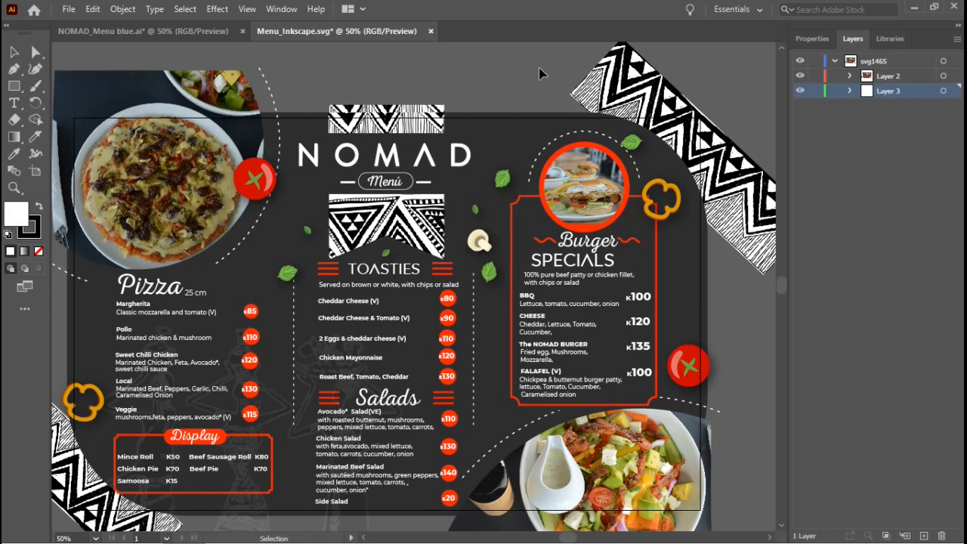
pyautogui.click(602, 200)
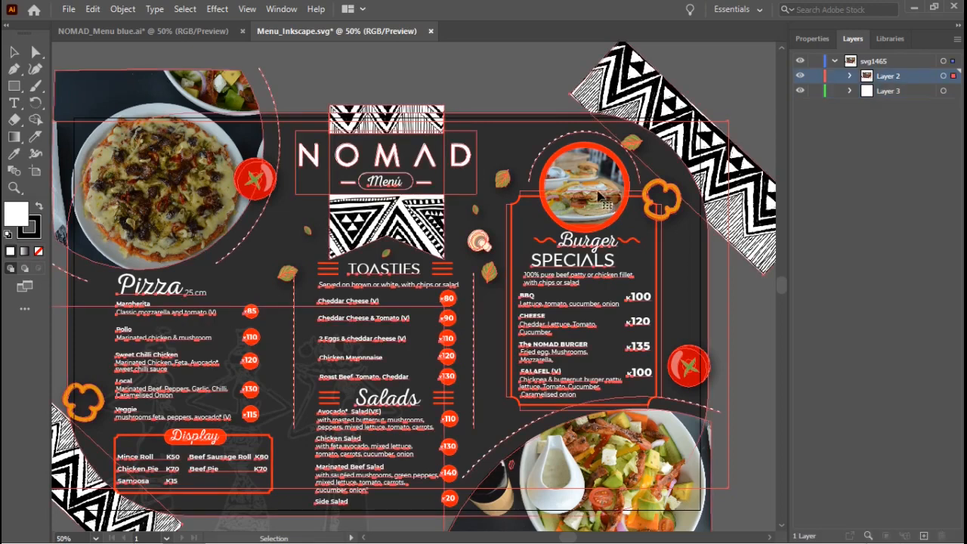
pyautogui.click(533, 78)
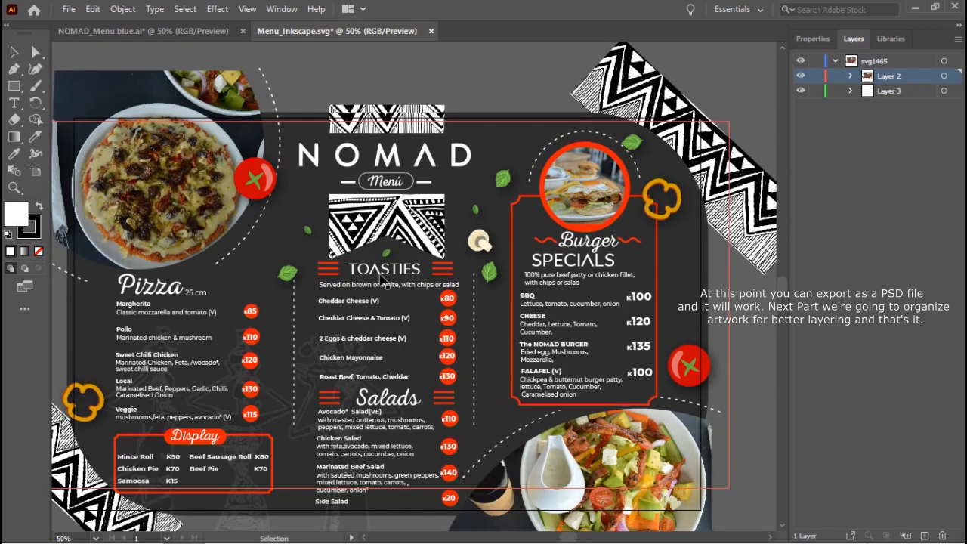
pyautogui.hotkey('ctrl', 'a')
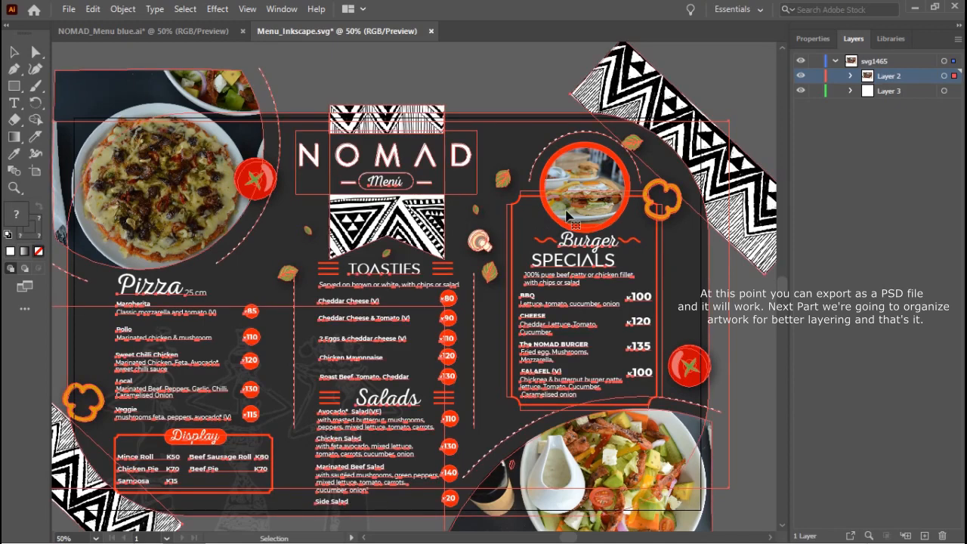
pyautogui.rightClick(567, 211)
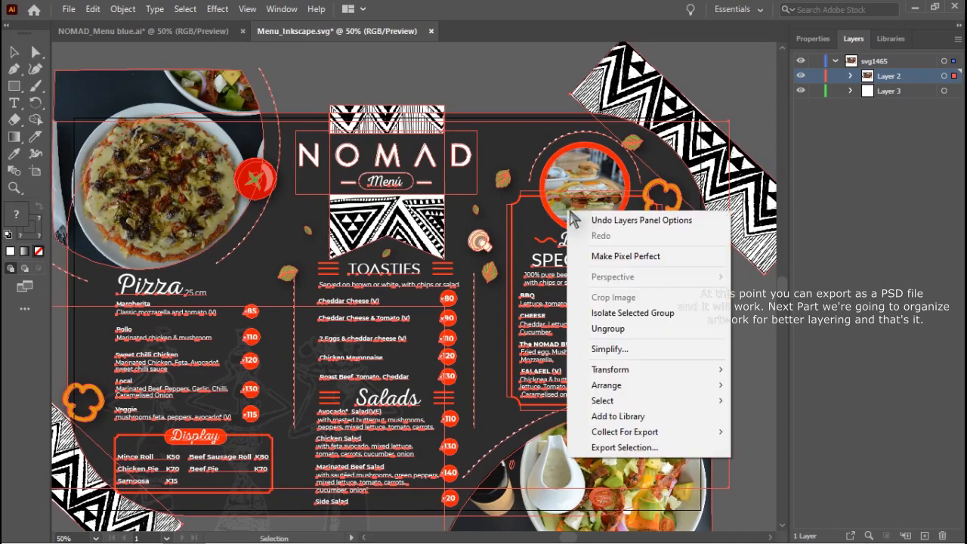
pyautogui.click(614, 331)
pyautogui.click(519, 83)
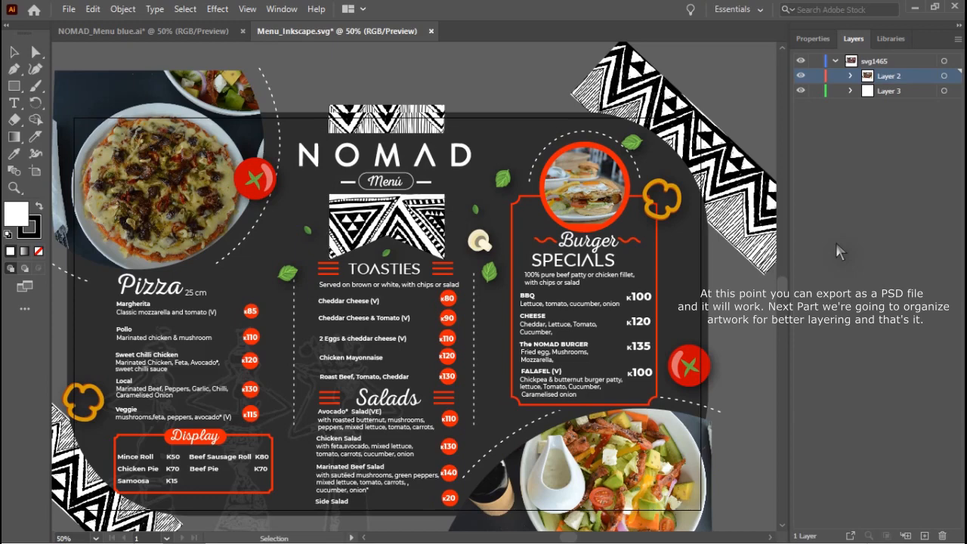
# Ungroup the whole menu artwork a second time to break up the nested groups
pyautogui.hotkey('ctrl', 'a')
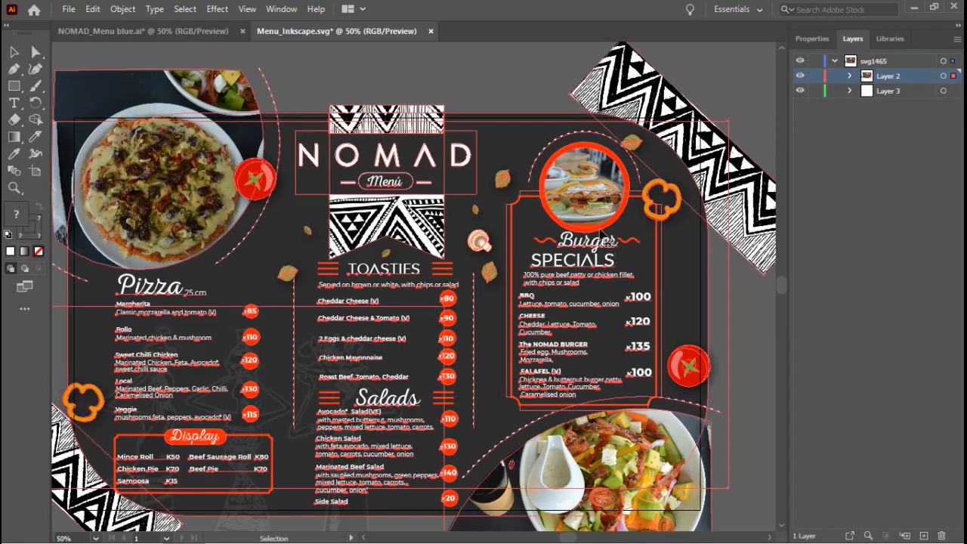
pyautogui.rightClick(586, 191)
pyautogui.click(633, 311)
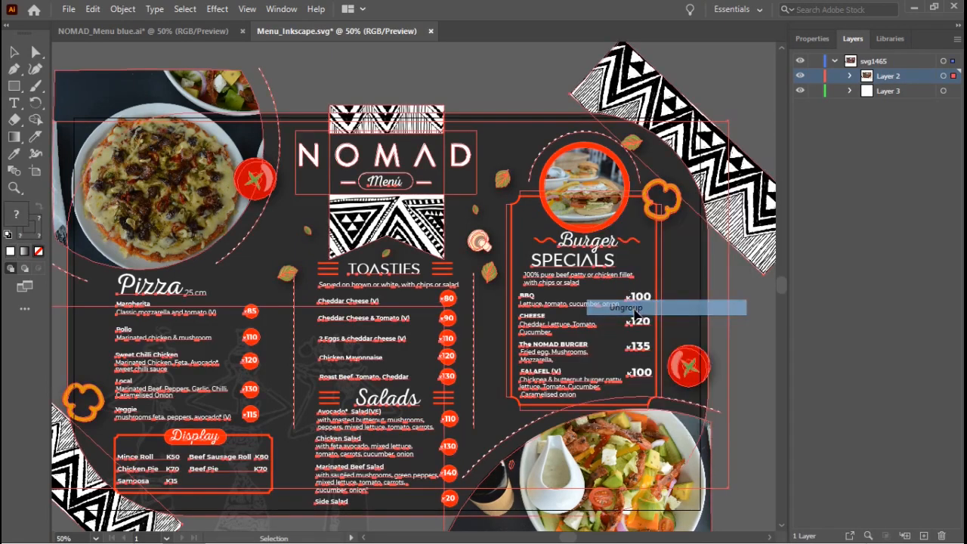
pyautogui.click(533, 89)
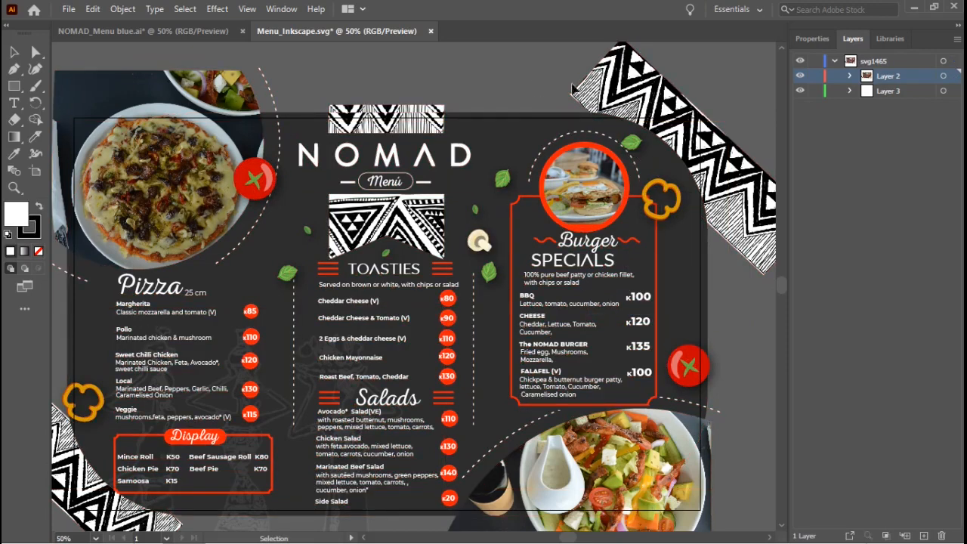
# Add a new layer above Layer 2 and move the group of tomato, pepper, mushroom and leaf illustrations into it
pyautogui.click(692, 368)
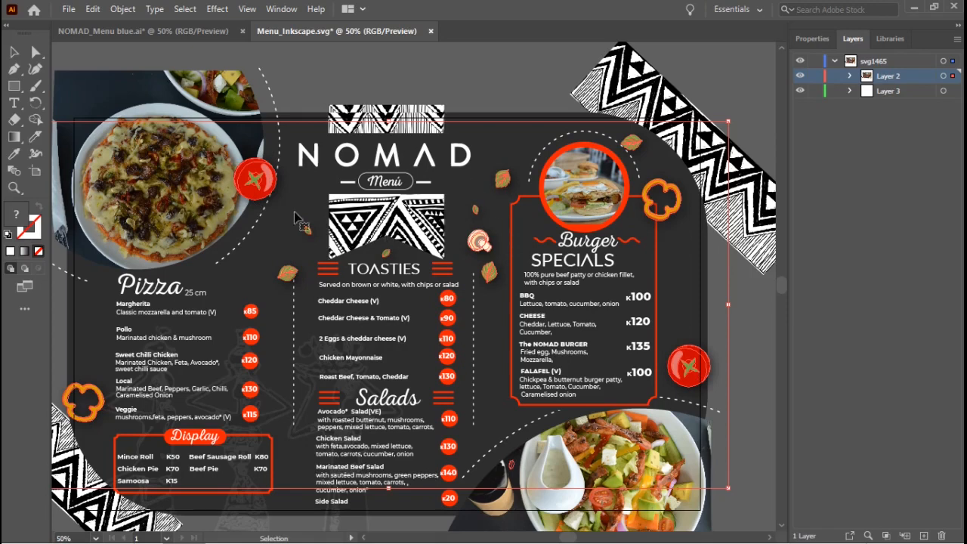
pyautogui.click(850, 76)
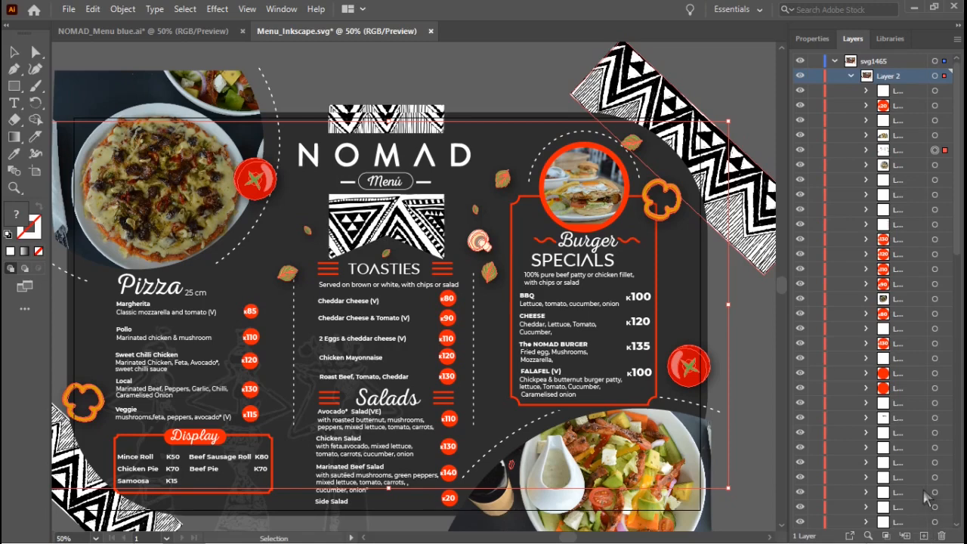
pyautogui.click(923, 535)
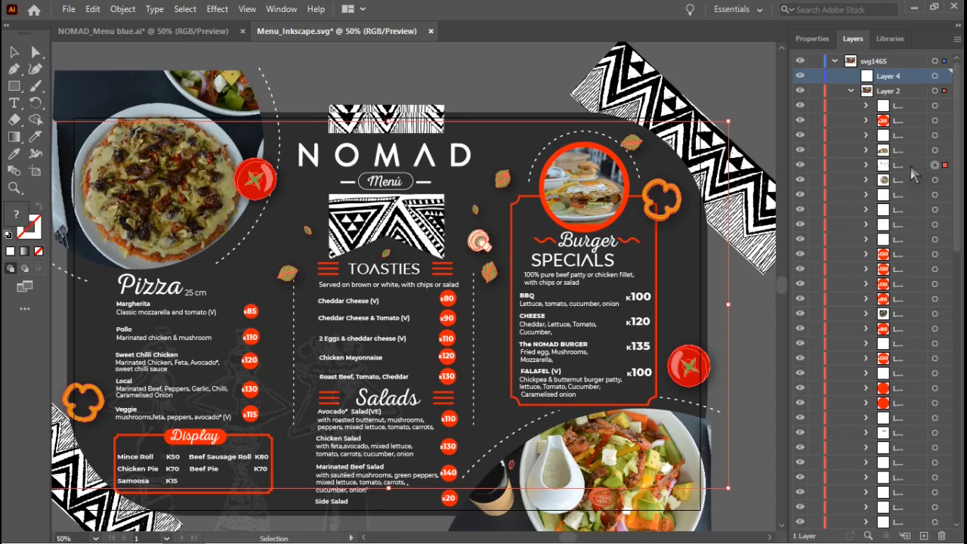
pyautogui.click(912, 169)
pyautogui.moveTo(912, 173); pyautogui.dragTo(905, 75)
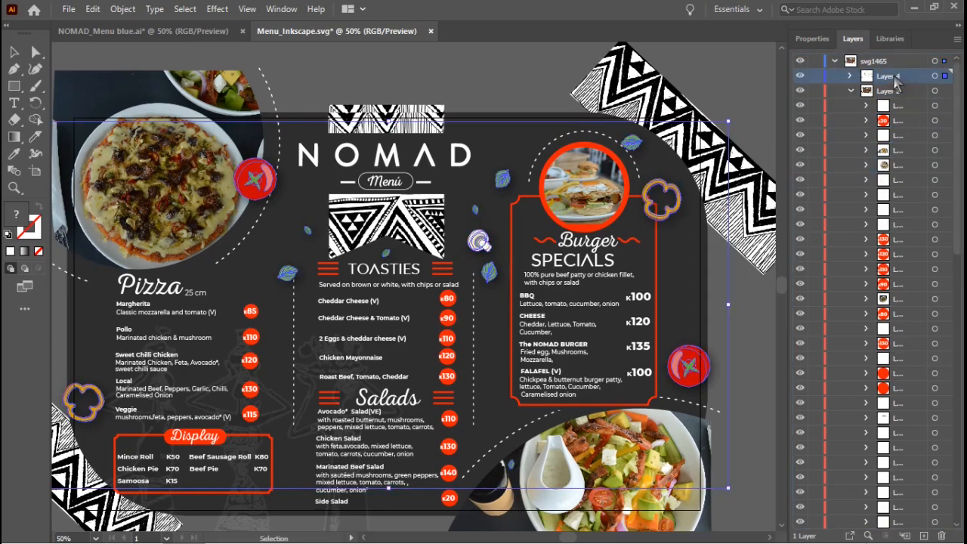
# Rename the new layer holding the vegetable illustrations as Tomato and hide it
pyautogui.doubleClick(895, 76)
pyautogui.write('Tomatoa')
pyautogui.press('BackSpace')
pyautogui.press('Return')
pyautogui.click(528, 80)
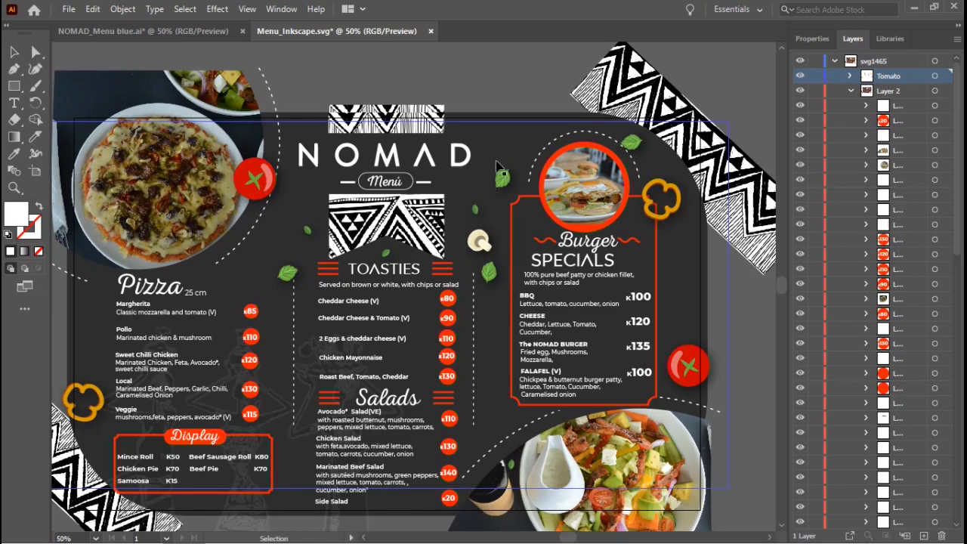
pyautogui.click(801, 77)
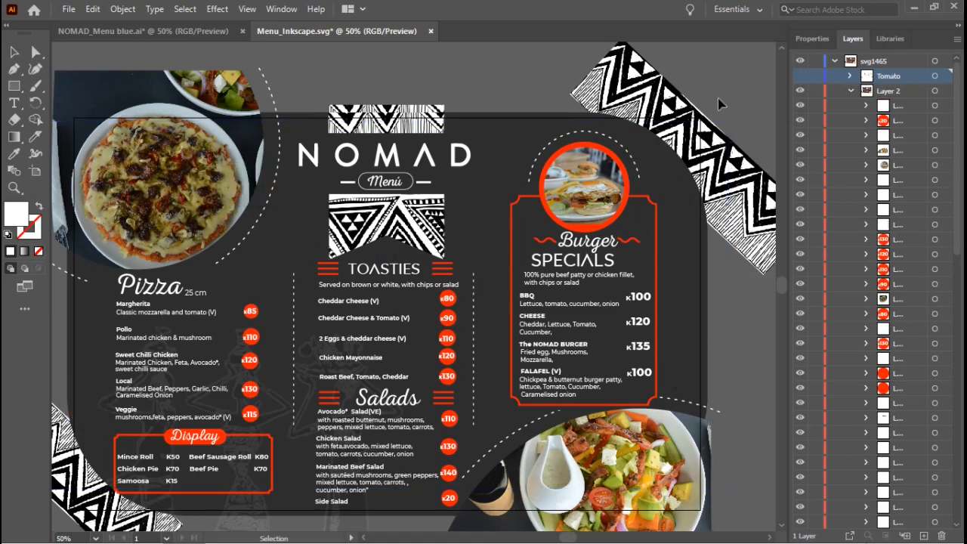
# Select the Burger Specials heading, items and prices, add a new layer above Layer 2 and move the first selected sublayer into it
pyautogui.click(589, 248)
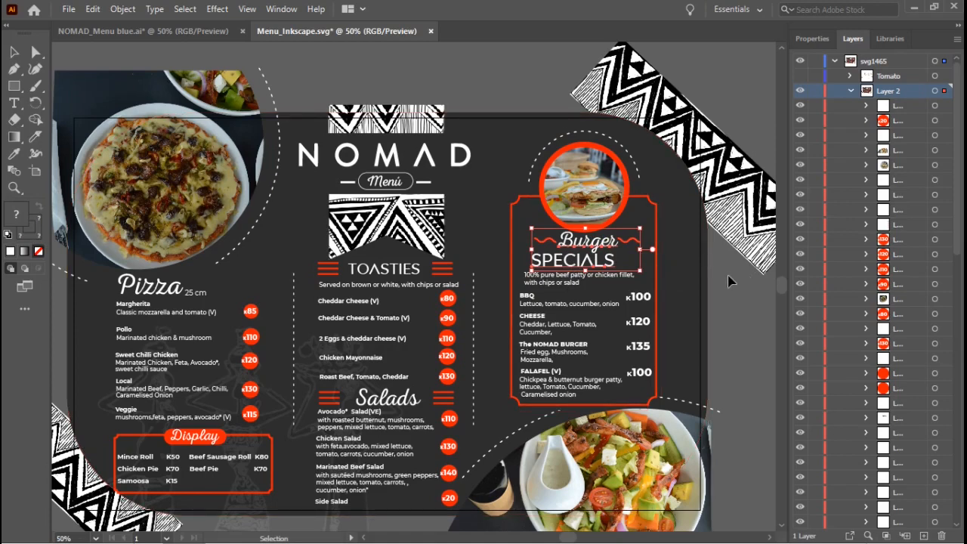
pyautogui.click(593, 260)
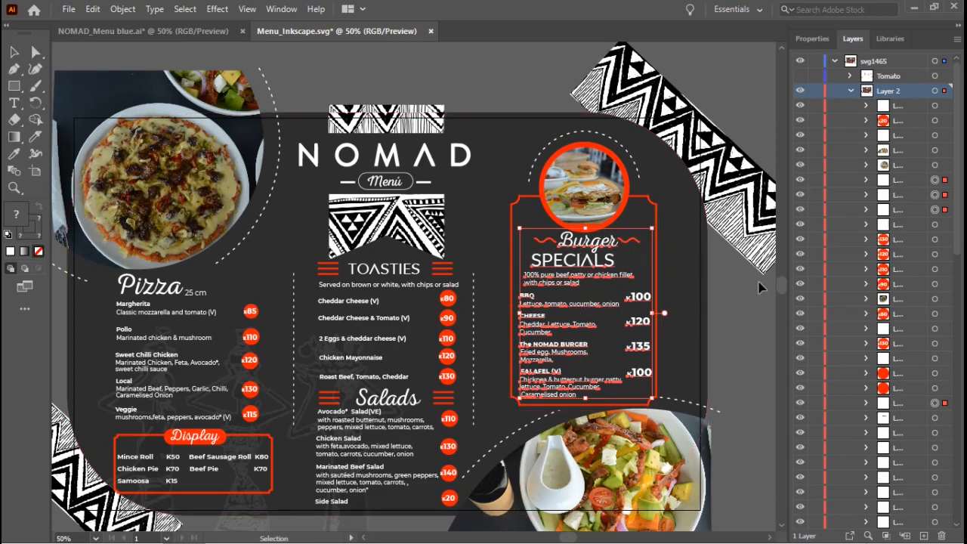
pyautogui.click(924, 536)
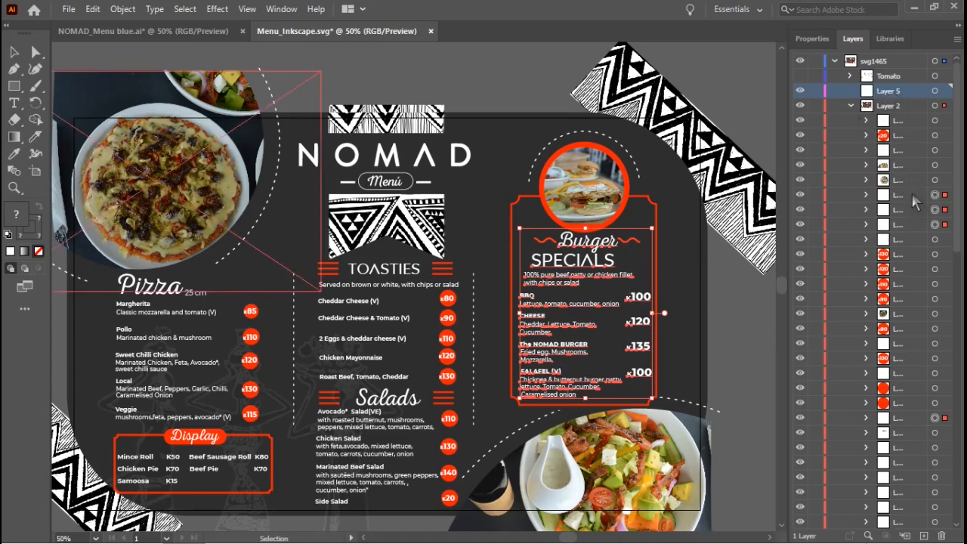
pyautogui.click(912, 194)
pyautogui.moveTo(912, 195); pyautogui.dragTo(903, 94)
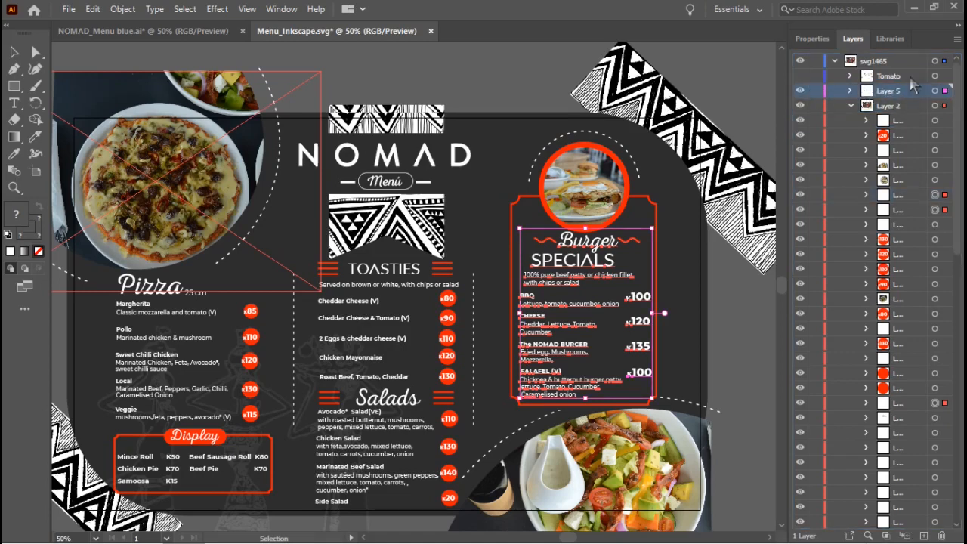
# Rename the new layer for the burger text as Burgers
pyautogui.doubleClick(892, 90)
pyautogui.write('Burg')
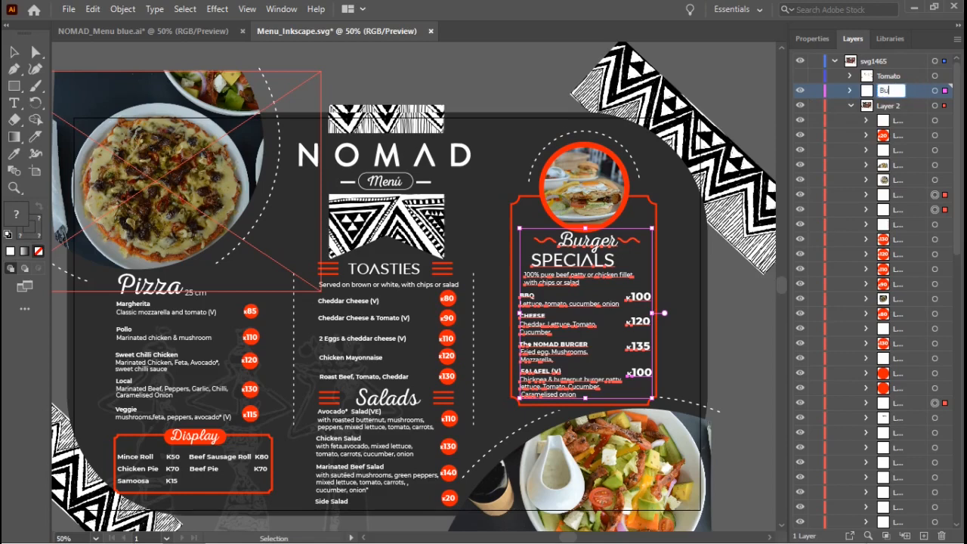
pyautogui.write('ers')
pyautogui.press('Return')
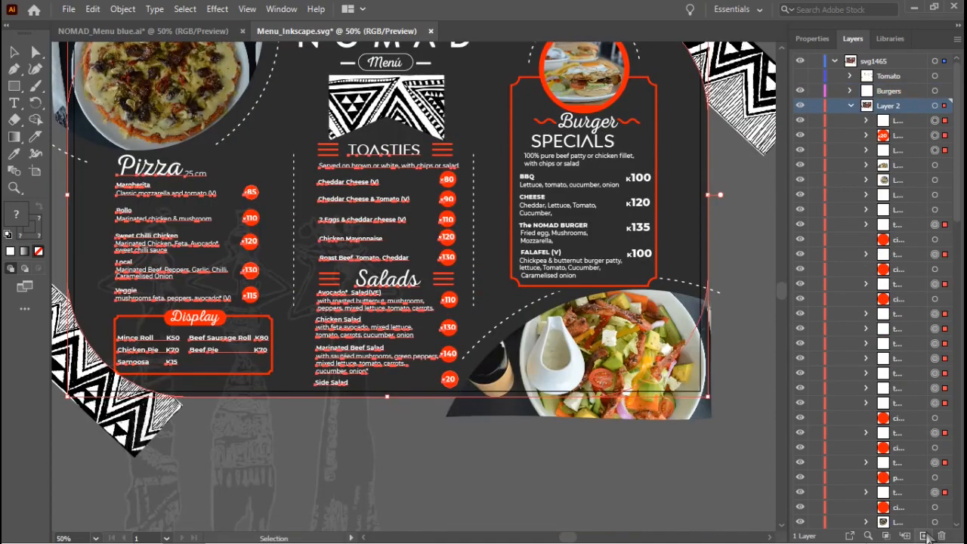
# Add a new layer above Layer 2, ungroup the selected pizza, toasties and salads text, and move its first sublayer into the new layer
pyautogui.click(924, 535)
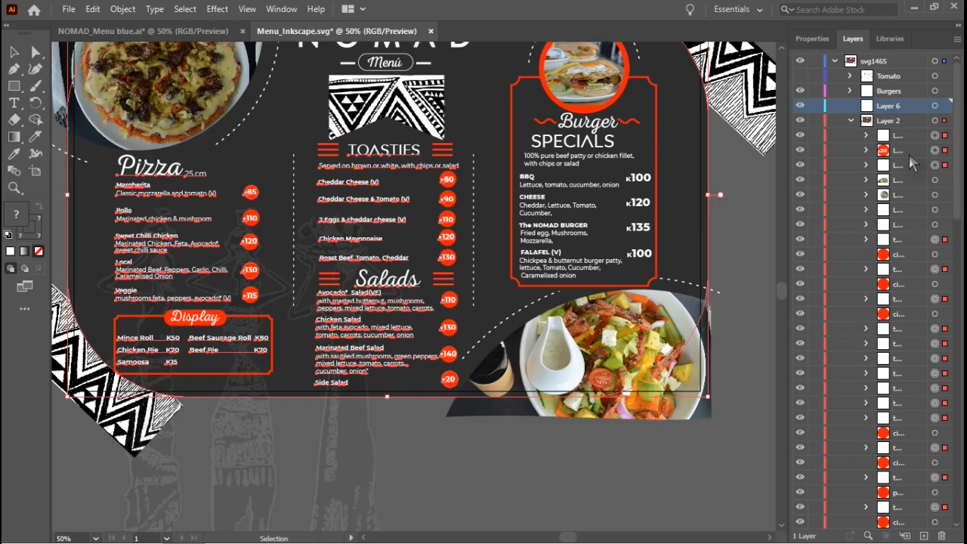
pyautogui.hotkey('ctrl', 'shift', 'g')
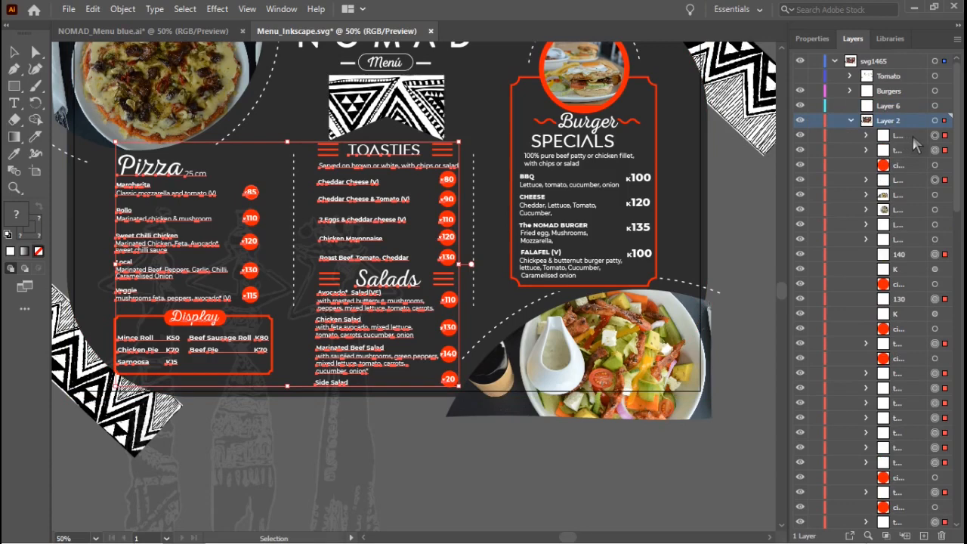
pyautogui.click(912, 134)
pyautogui.moveTo(903, 102); pyautogui.dragTo(905, 101)
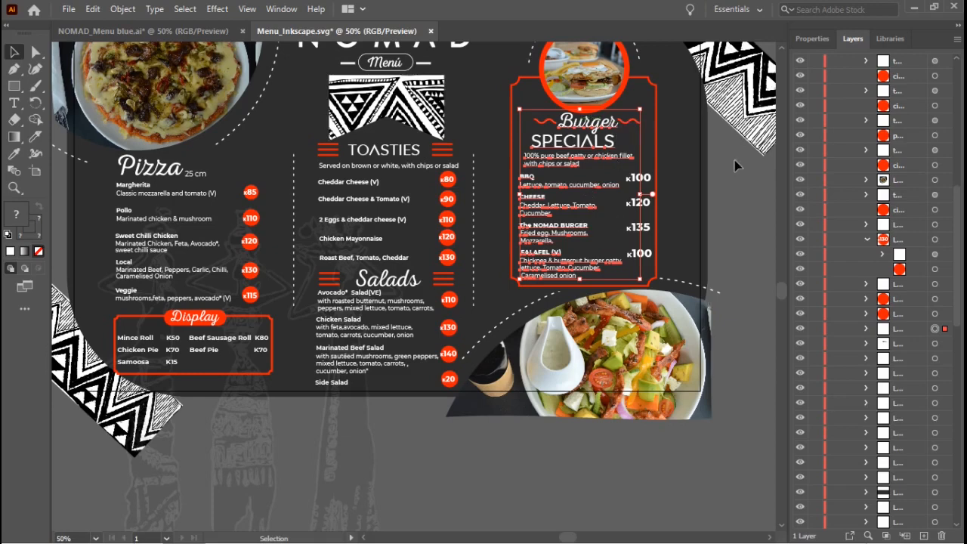
# Move the Burger Specials text sublayer from Layer 2 into Layer 6 and toggle that layer's visibility
pyautogui.click(912, 326)
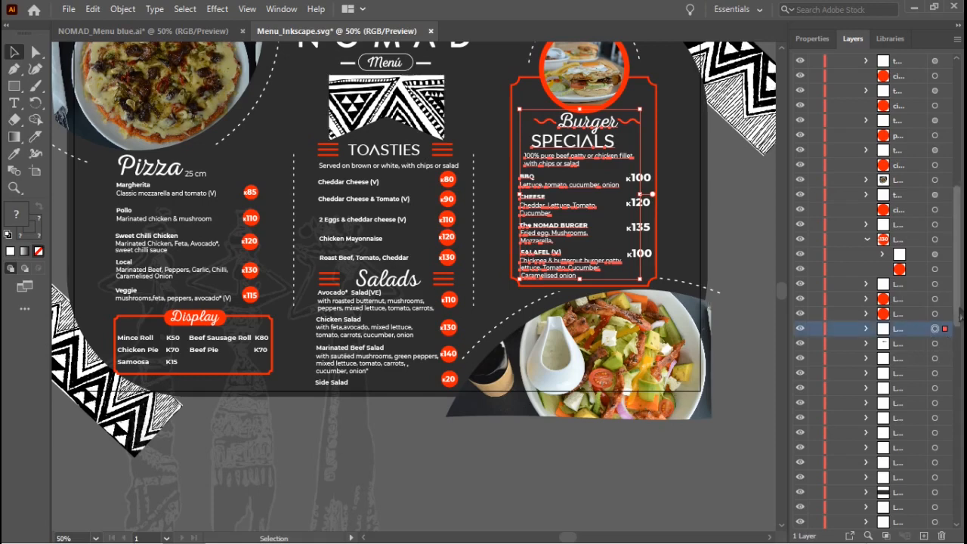
pyautogui.moveTo(959, 312); pyautogui.dragTo(960, 502)
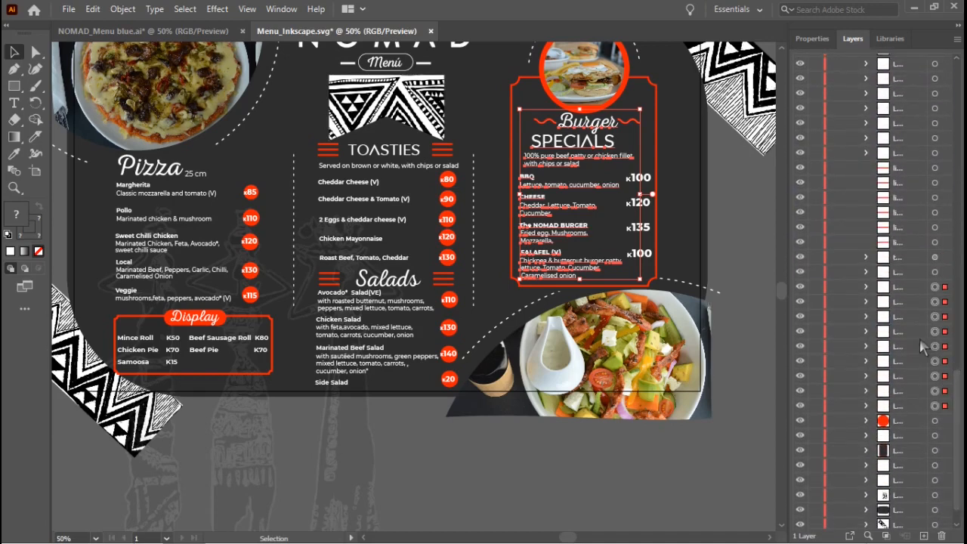
pyautogui.moveTo(907, 290); pyautogui.dragTo(962, 165)
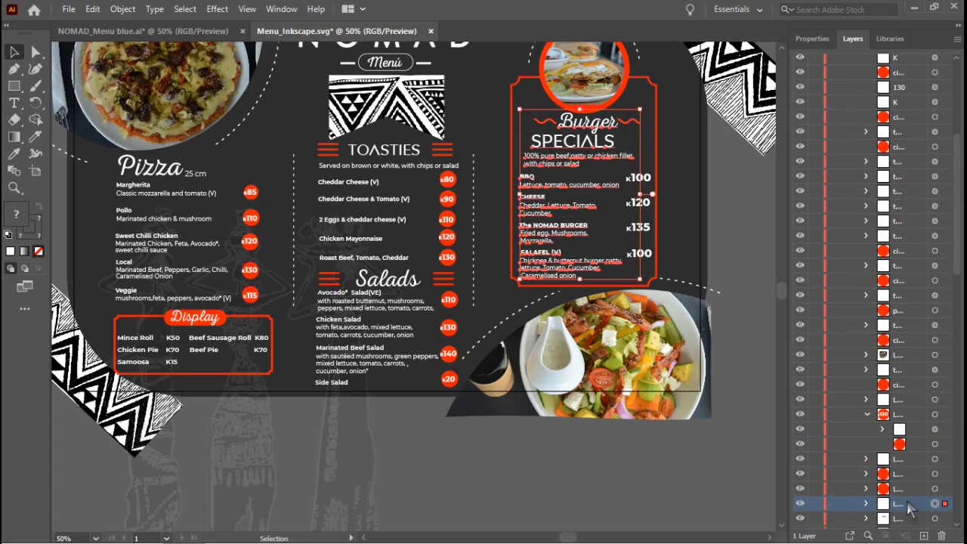
pyautogui.moveTo(909, 508); pyautogui.dragTo(897, 108)
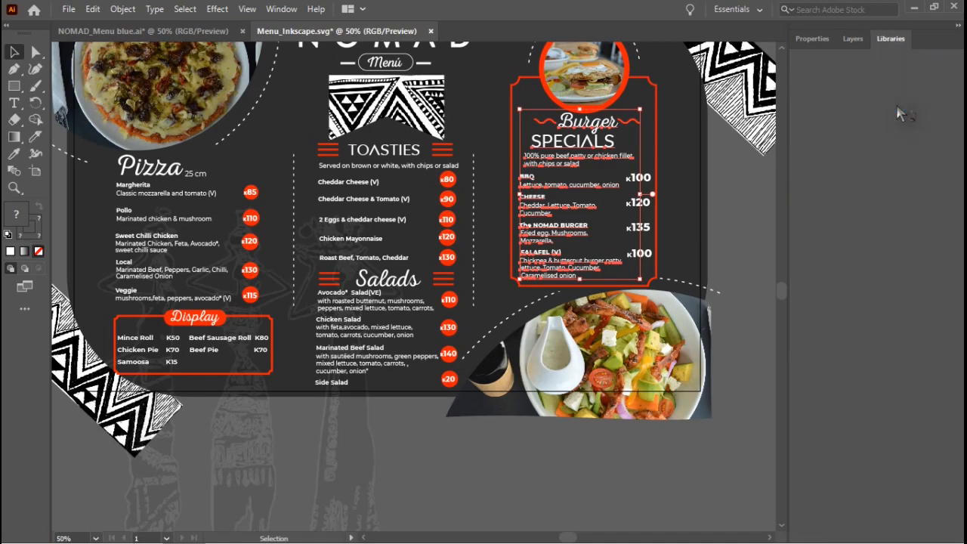
pyautogui.click(850, 38)
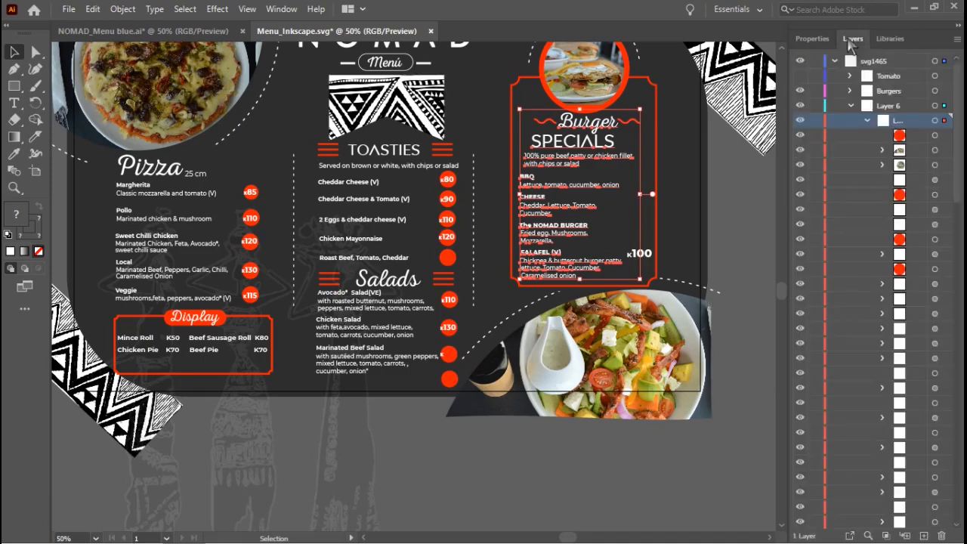
pyautogui.click(802, 108)
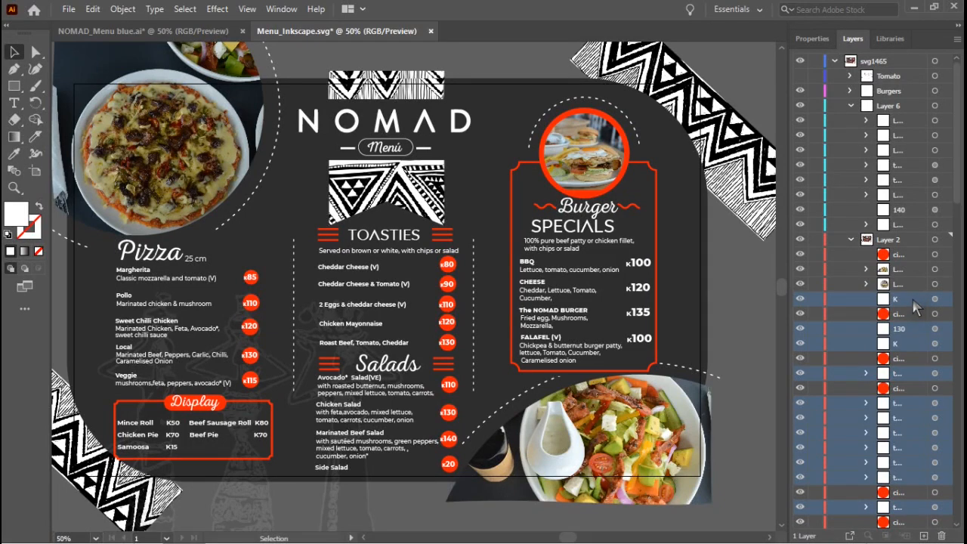
# Move the remaining selected text and price sublayers from Layer 2 into Layer 6, and check them by hiding and showing that layer
pyautogui.moveTo(912, 300); pyautogui.dragTo(898, 110)
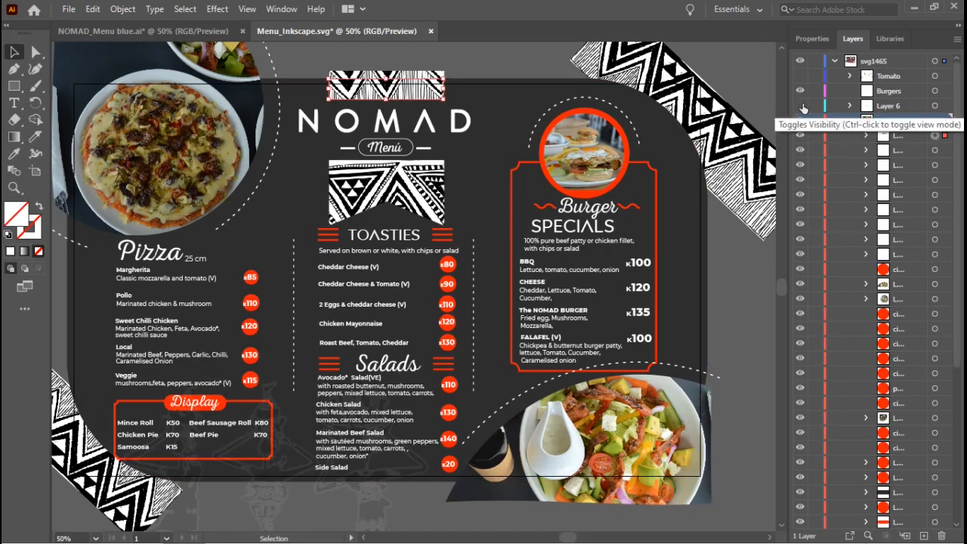
pyautogui.click(801, 106)
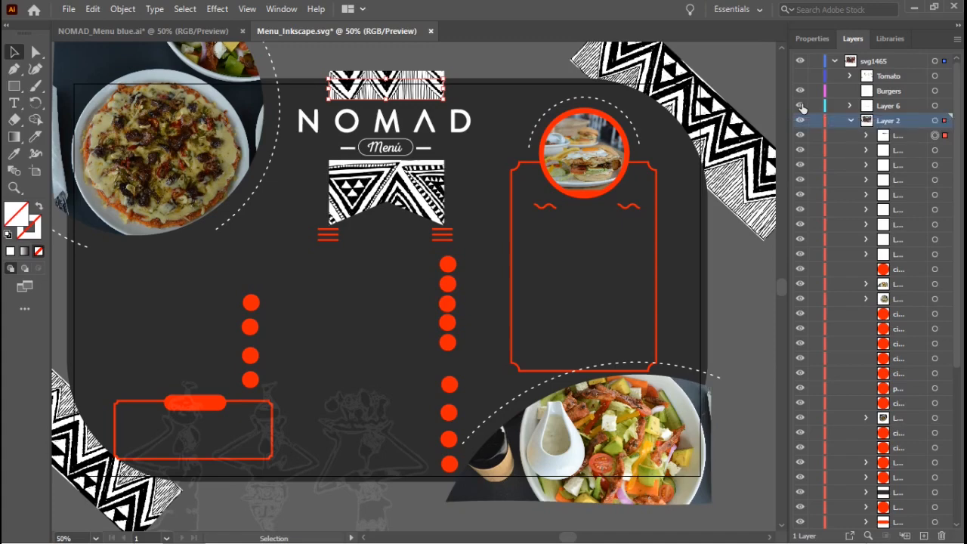
pyautogui.click(801, 106)
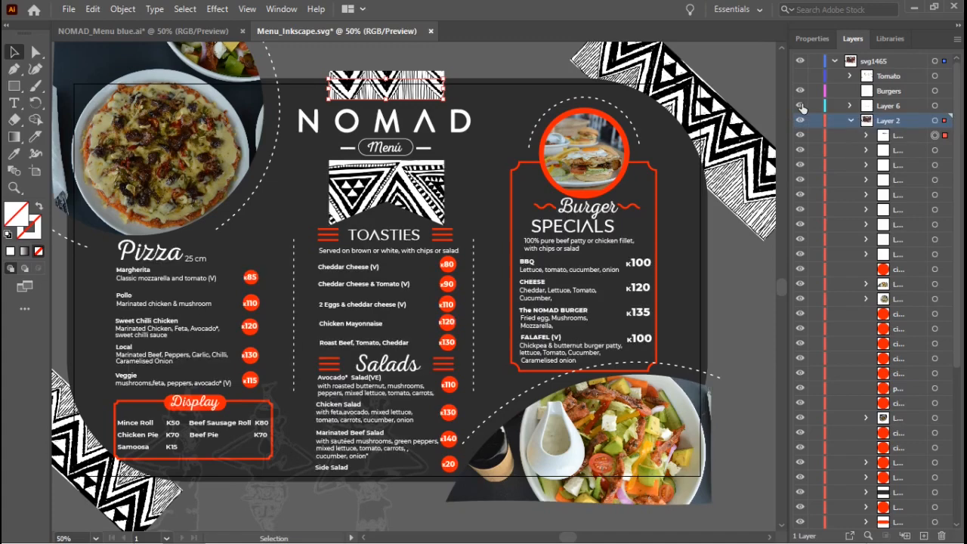
# Rename Layer 6, which holds the menu text, as Textlayer
pyautogui.doubleClick(892, 106)
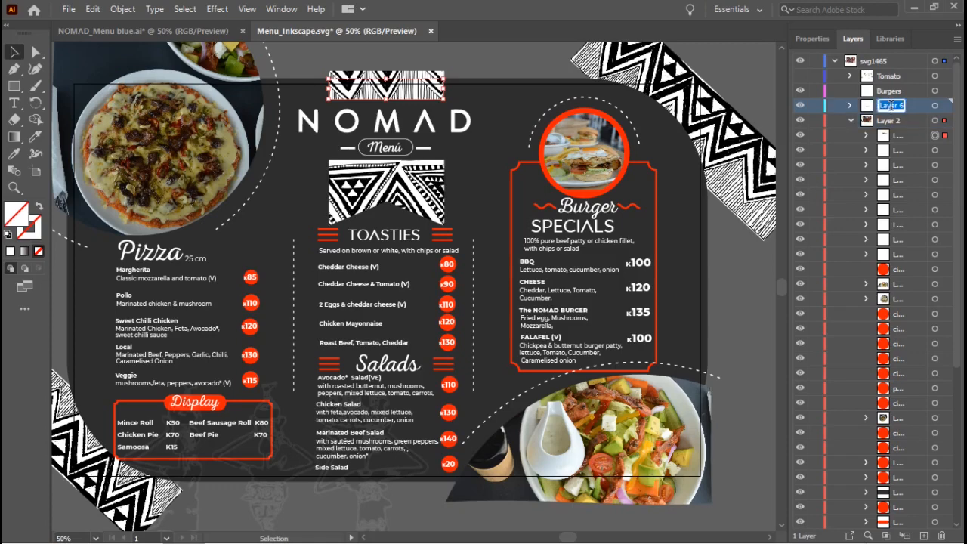
pyautogui.write('Text')
pyautogui.write('layer')
pyautogui.press('Return')
# Select the pizza and salad photos and move them out of Layer 2 into separate new layers above it
pyautogui.click(179, 139)
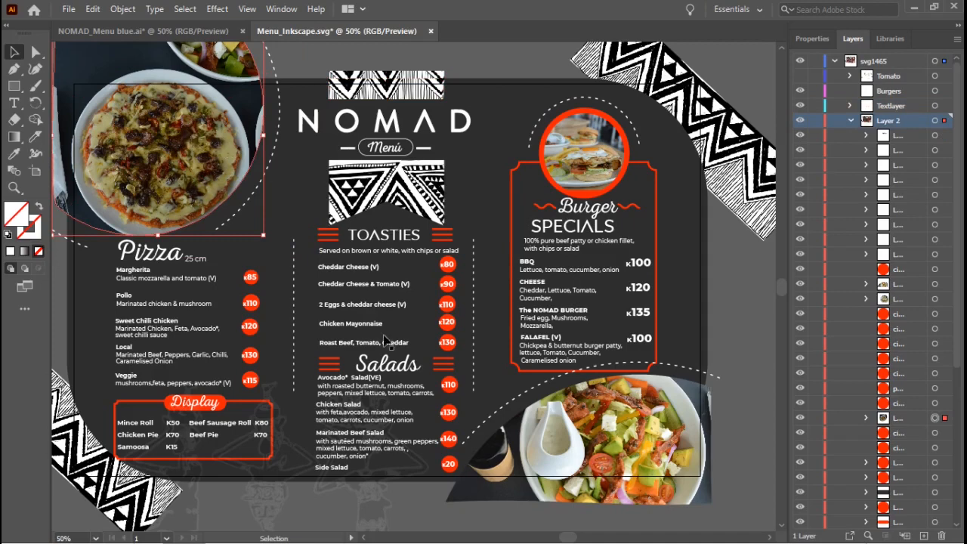
pyautogui.keyDown('shift'); pyautogui.click(633, 451); pyautogui.keyUp('shift')
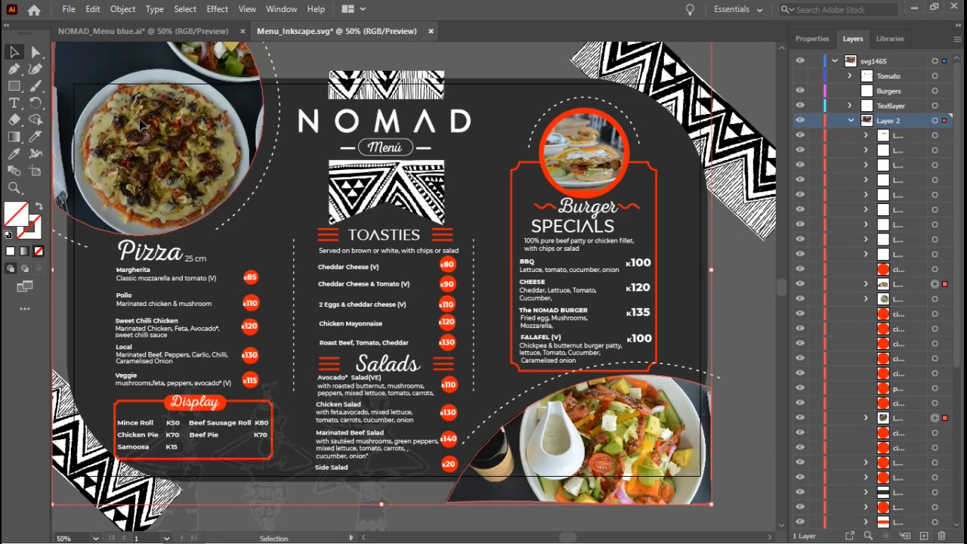
pyautogui.click(924, 535)
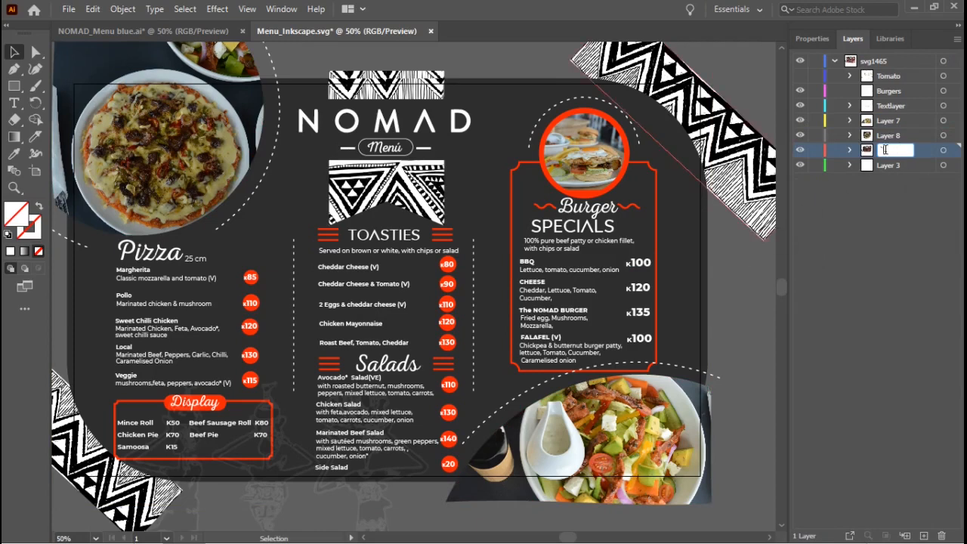
# Check the contents of the former Layer 2 by hiding and showing it, and rename it as background
pyautogui.click(801, 150)
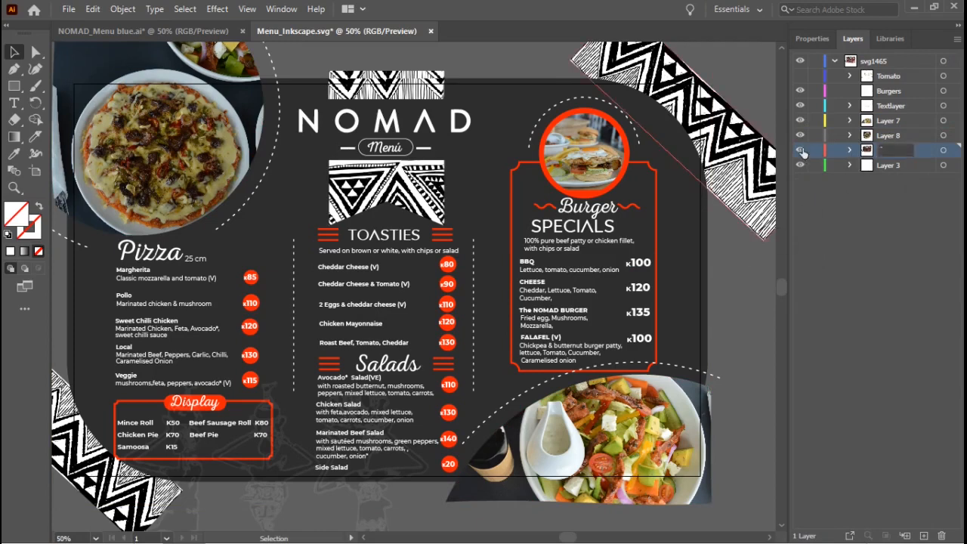
pyautogui.click(802, 151)
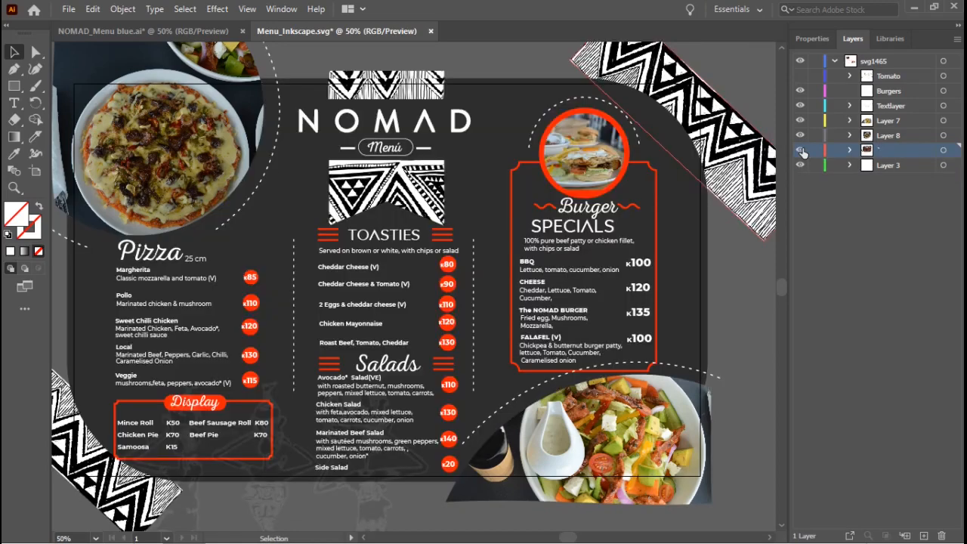
pyautogui.doubleClick(881, 150)
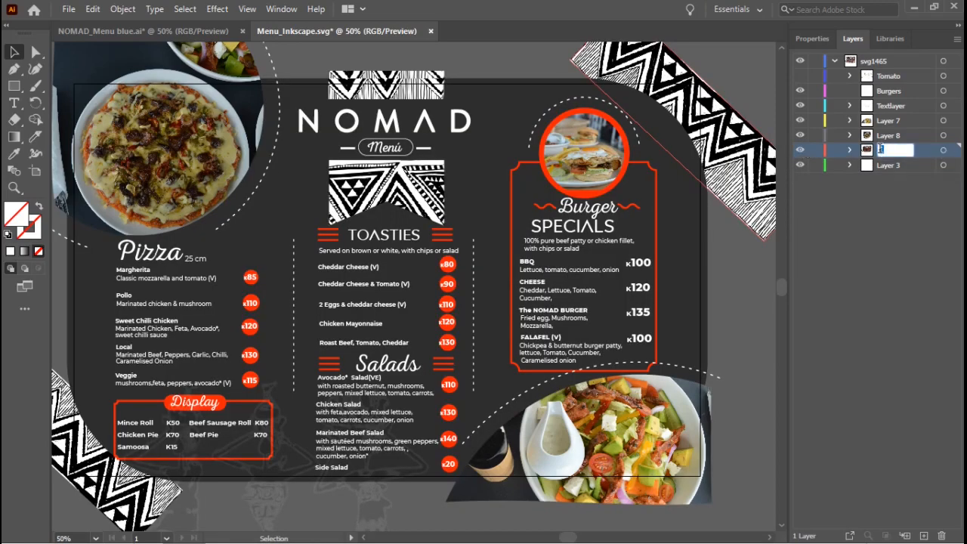
pyautogui.write('background')
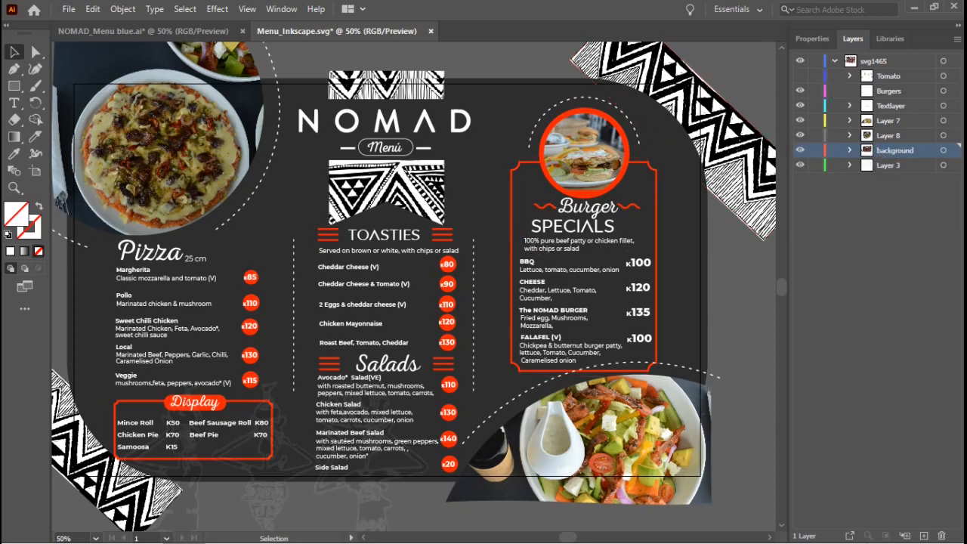
# Hide and show Layer 7 to identify the salad photo, and rename the layer as image
pyautogui.click(900, 123)
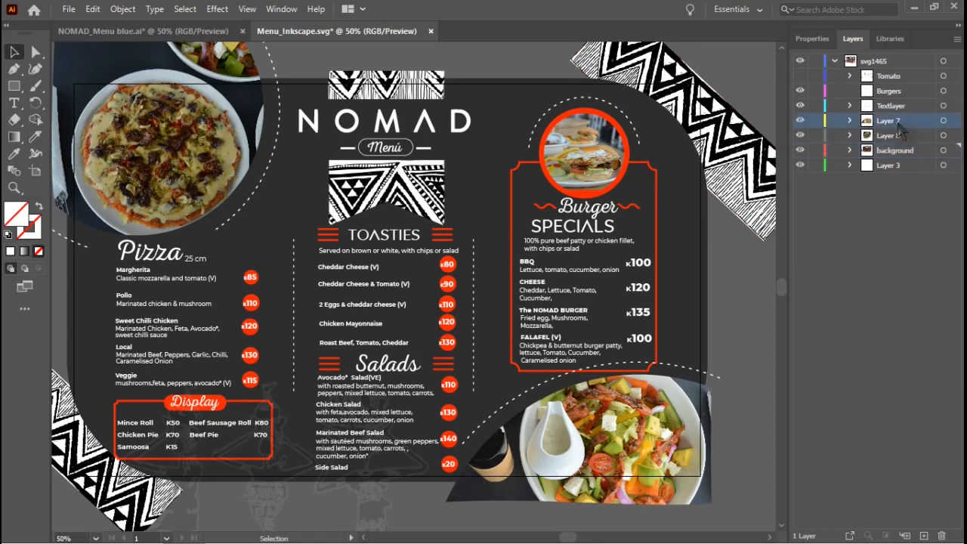
pyautogui.click(801, 122)
pyautogui.click(801, 123)
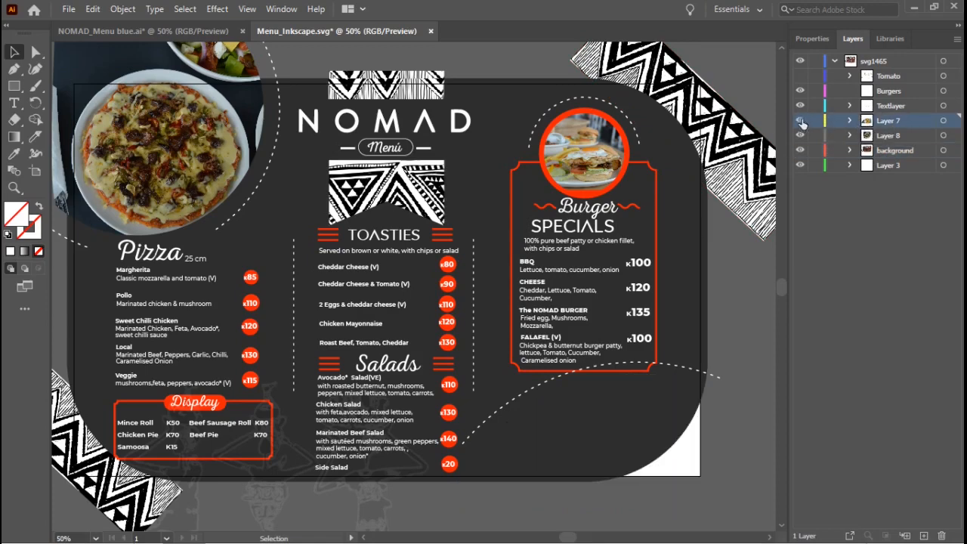
pyautogui.doubleClick(892, 121)
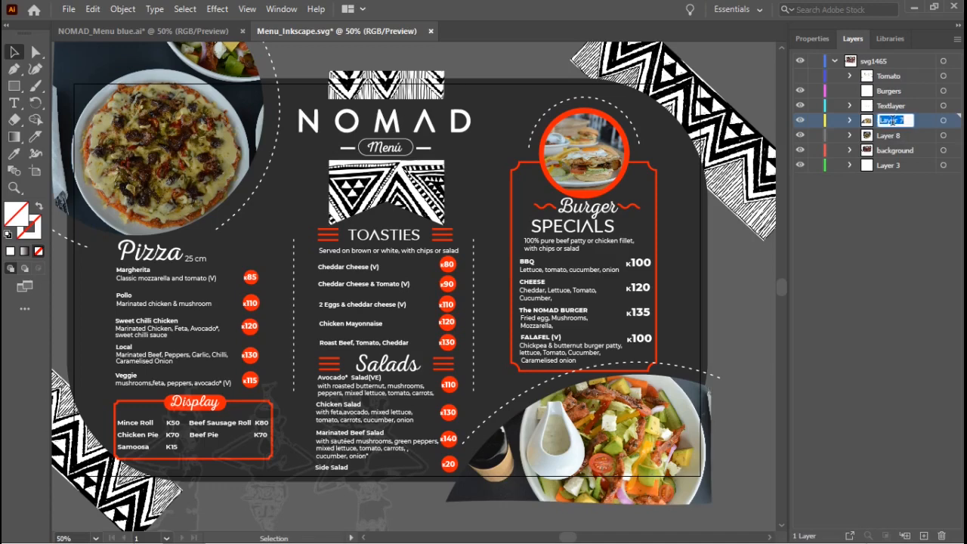
pyautogui.write('image')
pyautogui.press('Return')
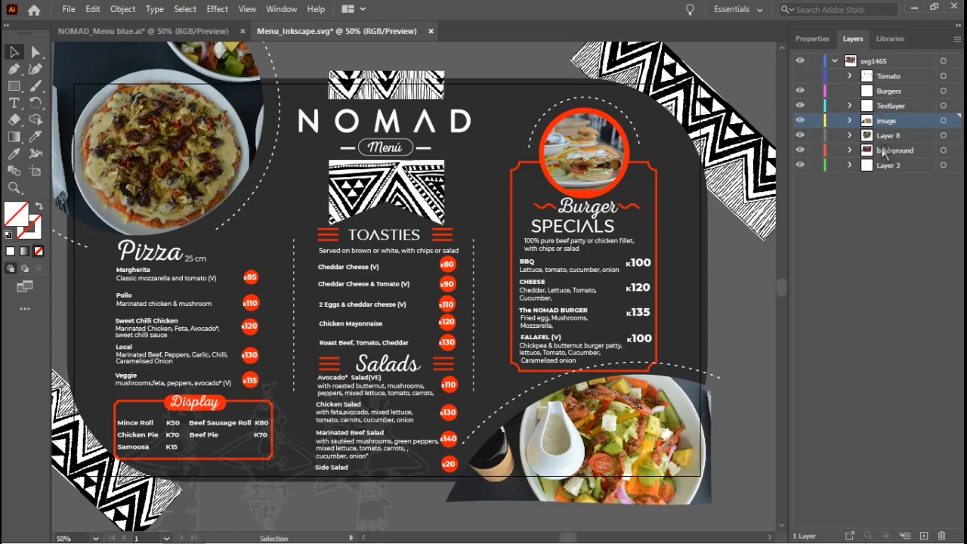
# Hide and show Layer 8 to identify the pizza photo, and rename the layer as image2
pyautogui.click(797, 135)
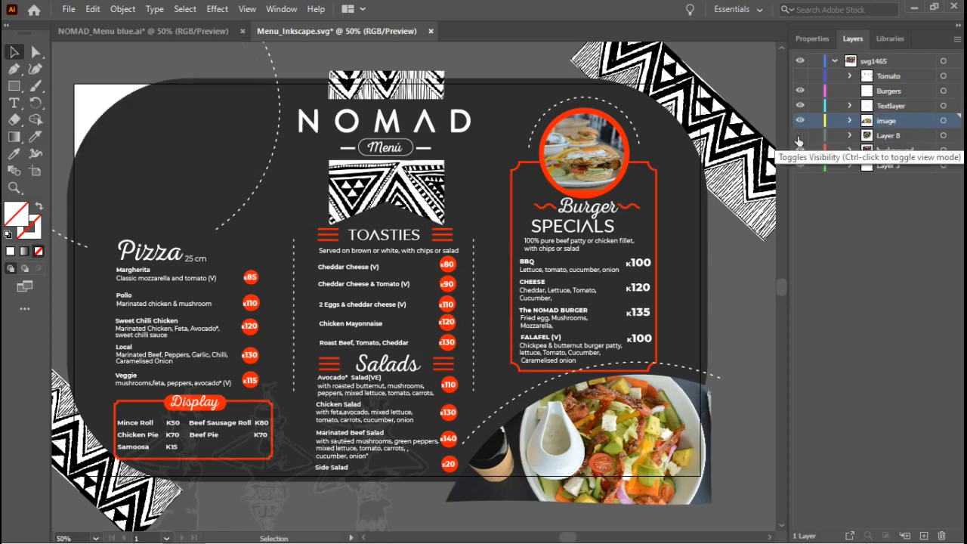
pyautogui.click(798, 135)
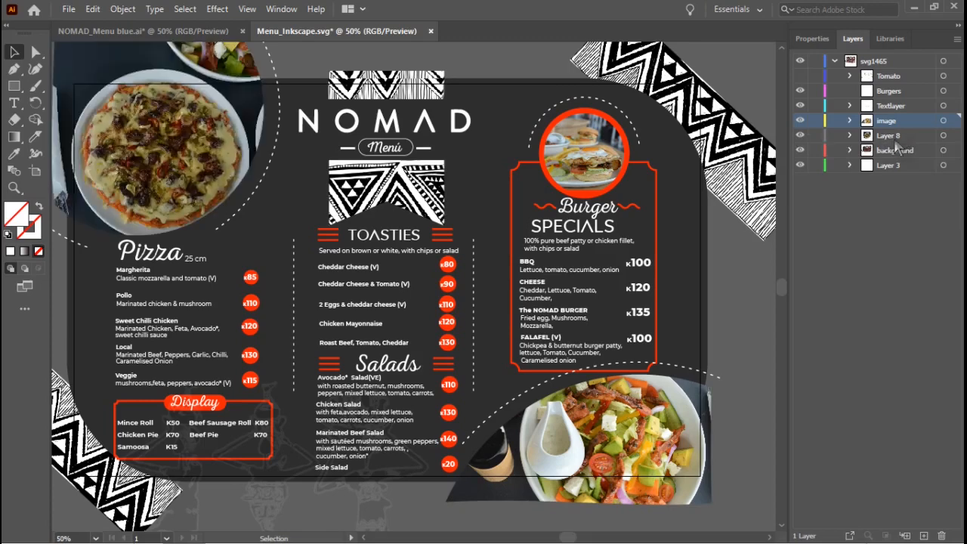
pyautogui.doubleClick(891, 135)
pyautogui.write('image2')
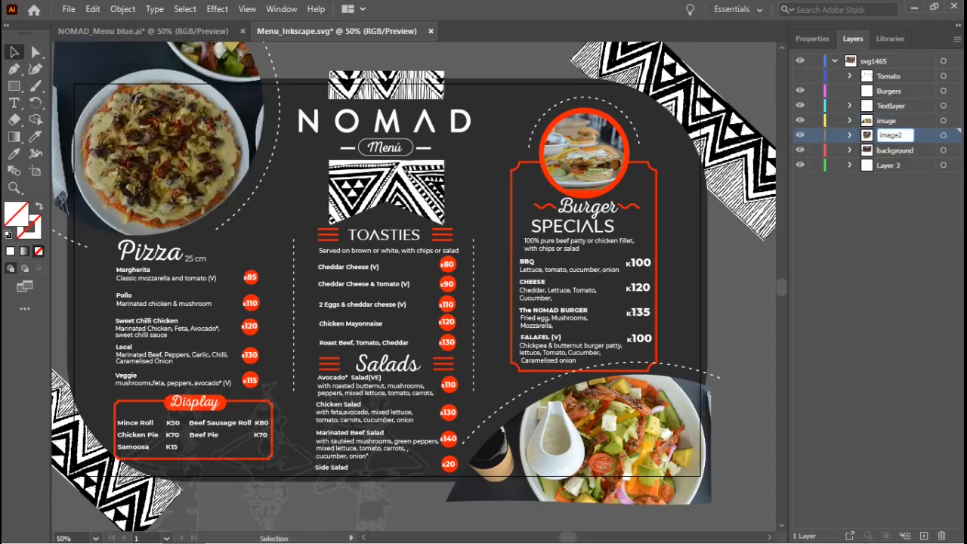
pyautogui.press('Return')
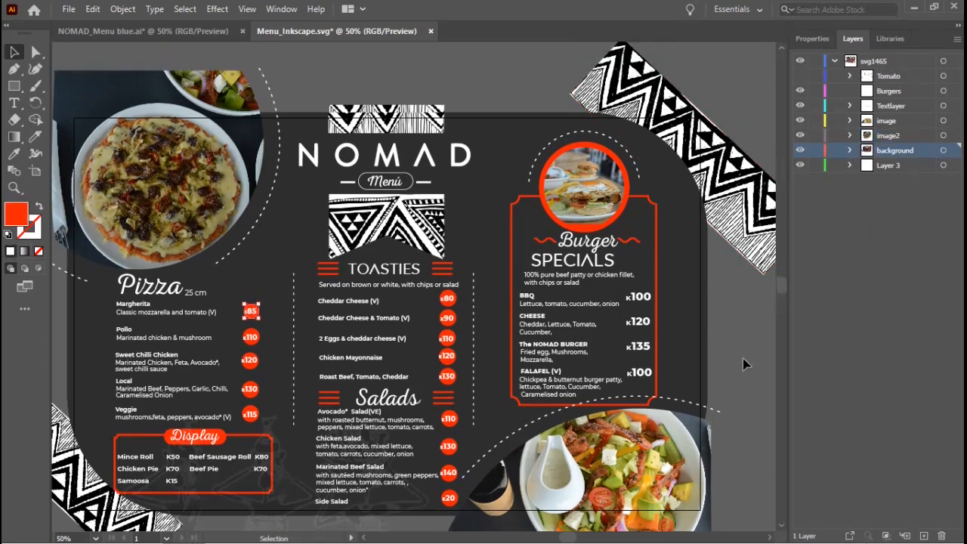
# Hide and show the Textlayer, image, image2 and background layers one by one to check what each contains
pyautogui.click(742, 356)
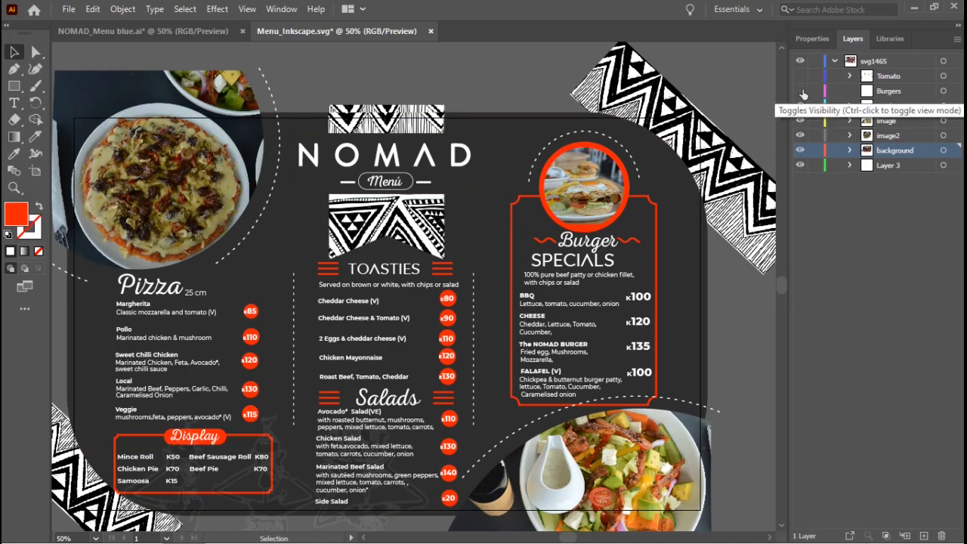
pyautogui.click(799, 107)
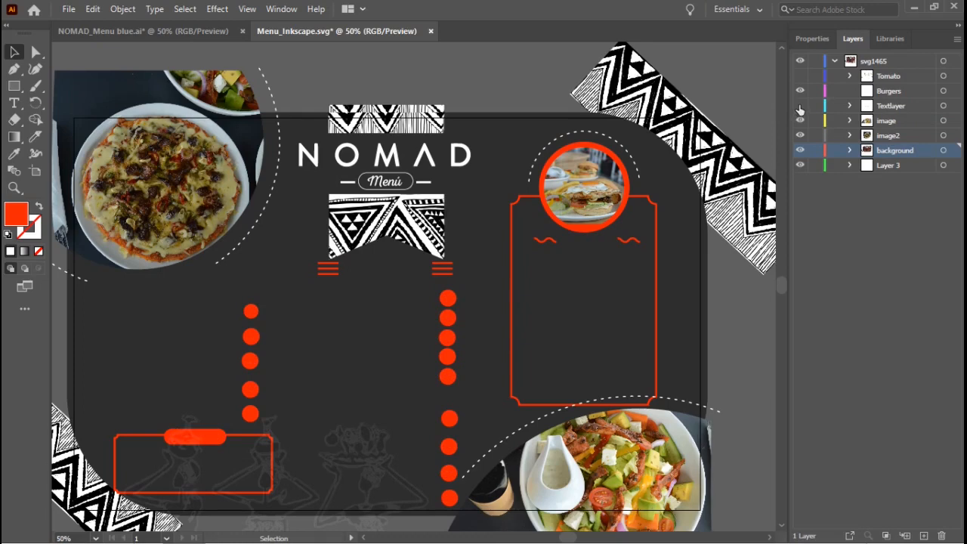
pyautogui.click(800, 106)
pyautogui.click(797, 120)
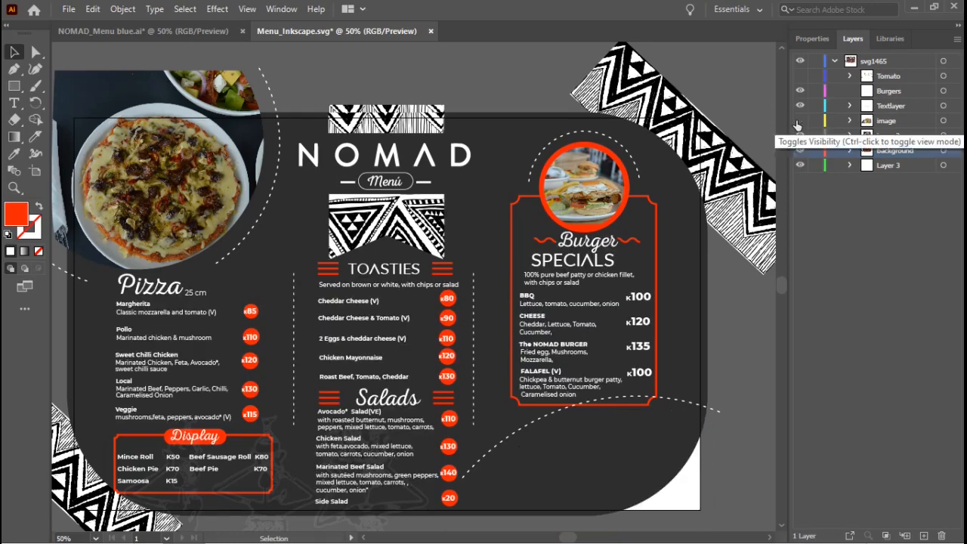
pyautogui.click(798, 120)
pyautogui.click(800, 135)
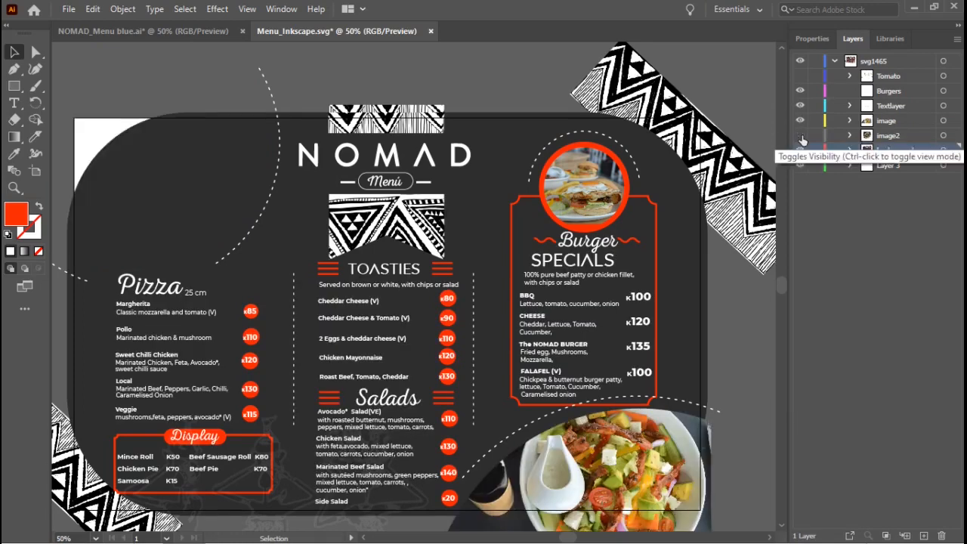
pyautogui.click(800, 136)
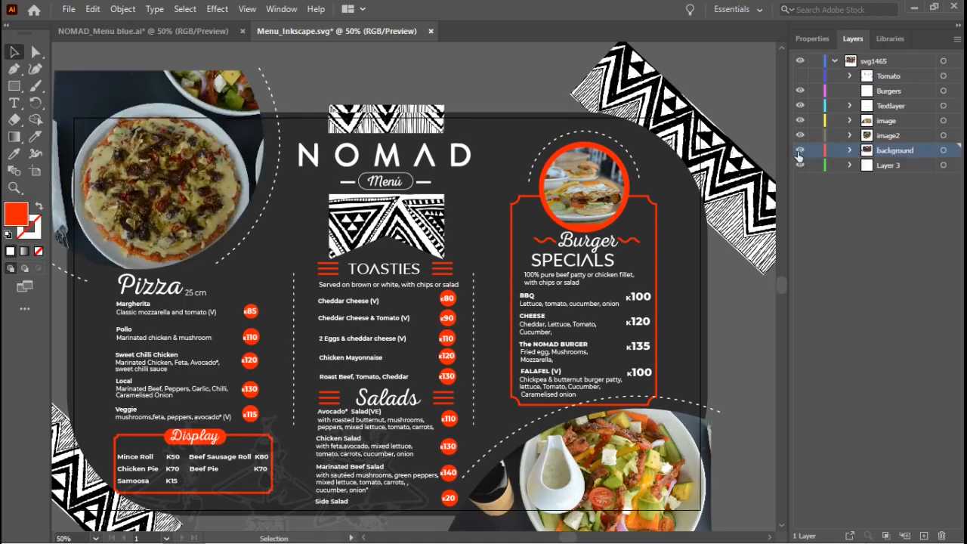
pyautogui.click(799, 152)
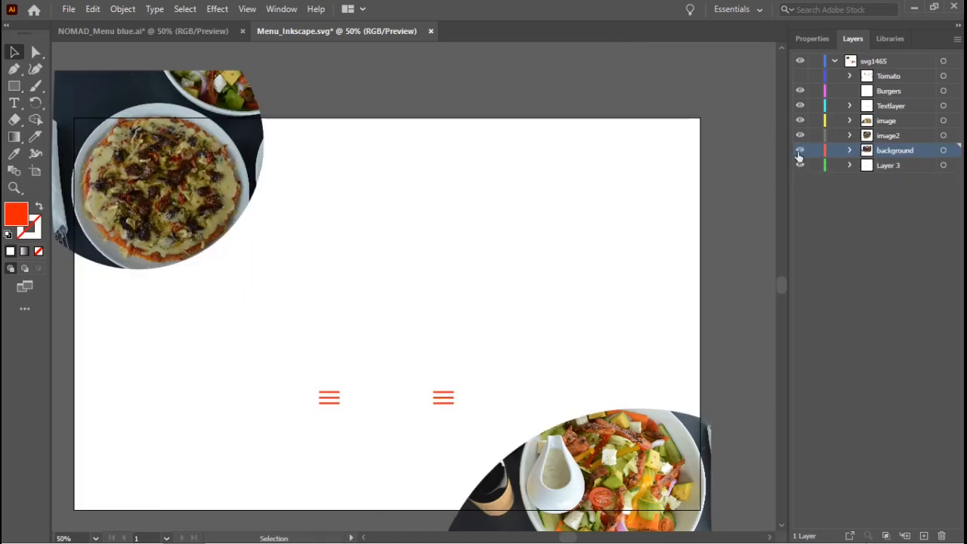
pyautogui.click(799, 152)
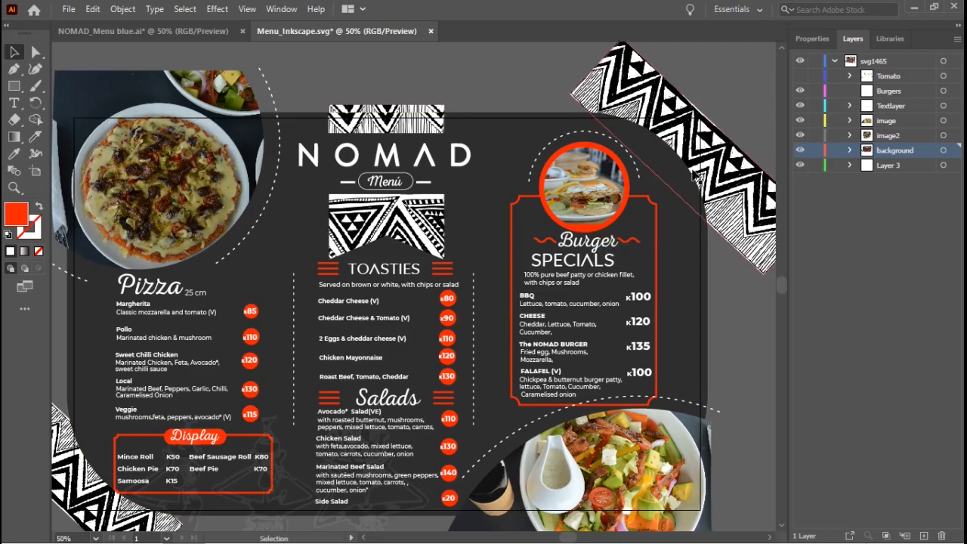
# Release the background layer's artwork to separate layers in sequence, and check the Textlayer by hiding and showing it
pyautogui.click(957, 39)
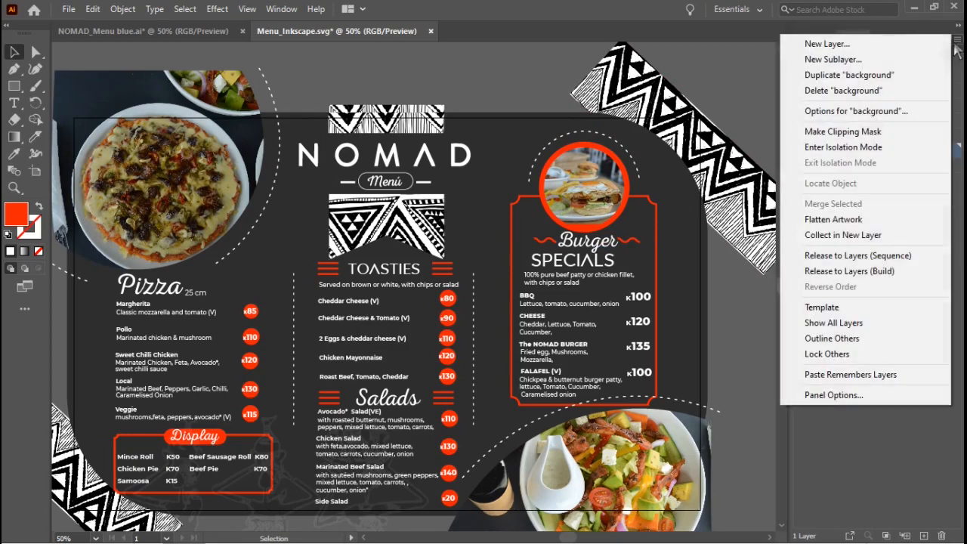
pyautogui.click(854, 258)
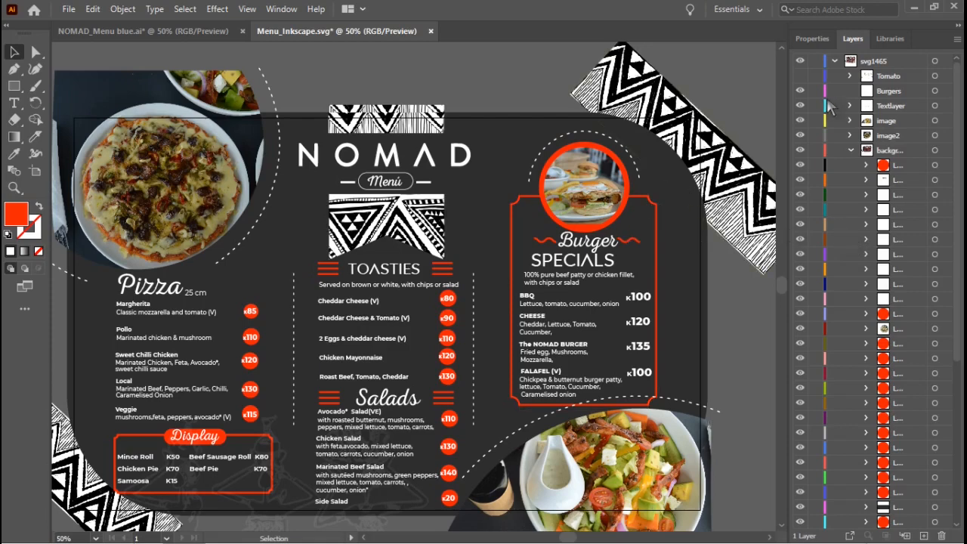
pyautogui.click(801, 107)
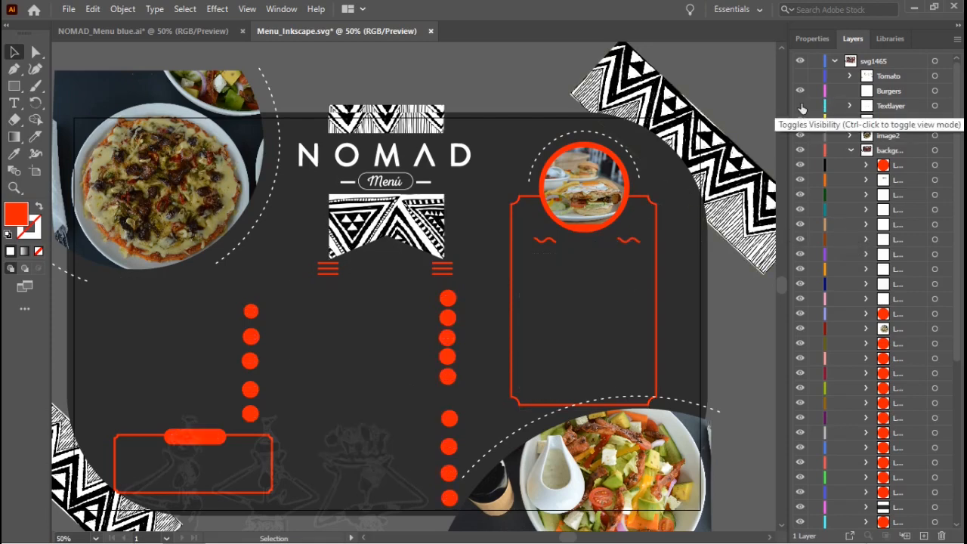
pyautogui.click(801, 107)
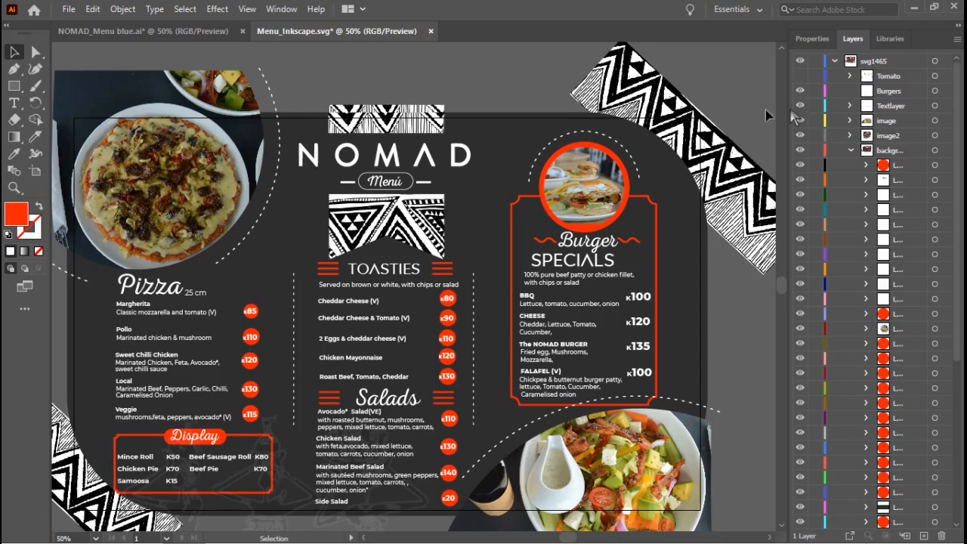
# Export the artboard as Photoshop file Menu_Inkscape.psd using artboards, in RGB at High (300 ppi), writing layers with text editability and maximum editability
pyautogui.click(67, 10)
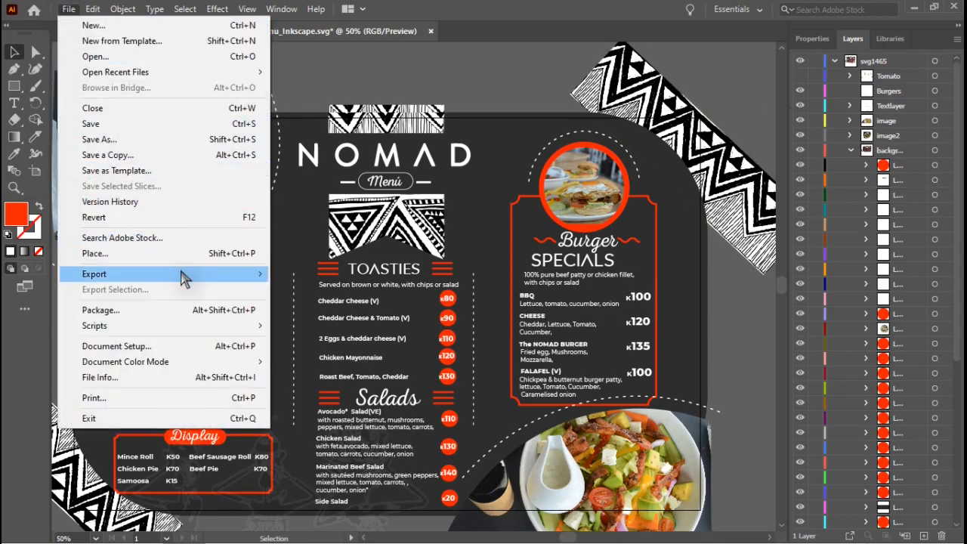
pyautogui.moveTo(185, 278)
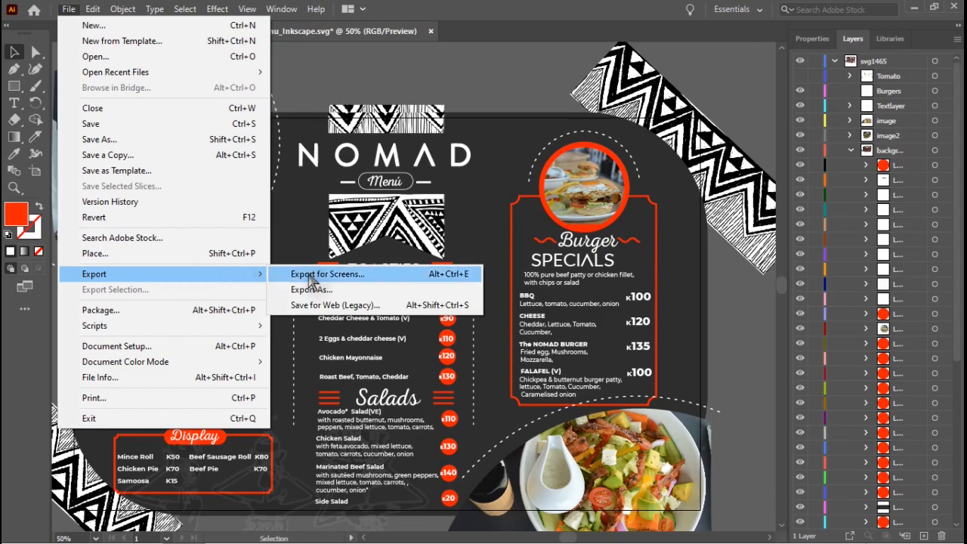
pyautogui.click(330, 302)
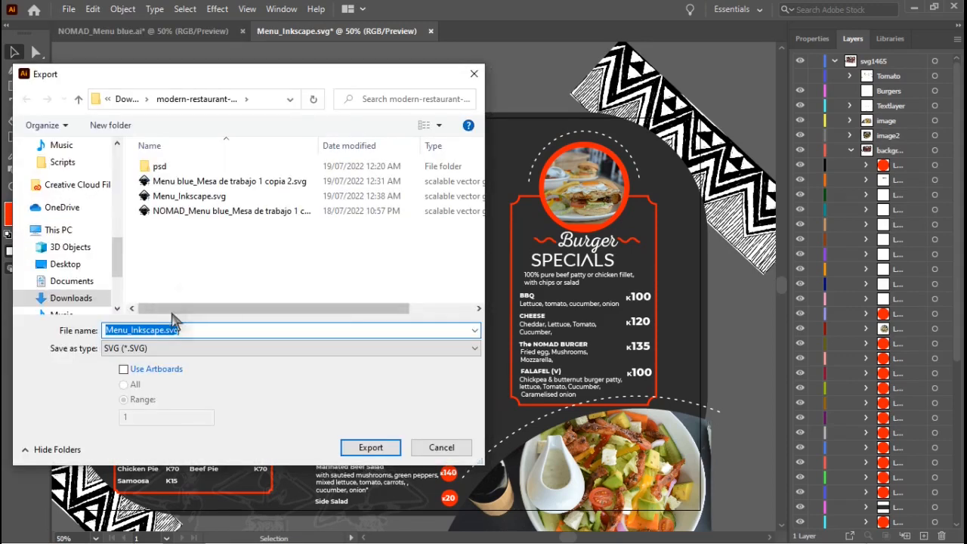
pyautogui.click(151, 348)
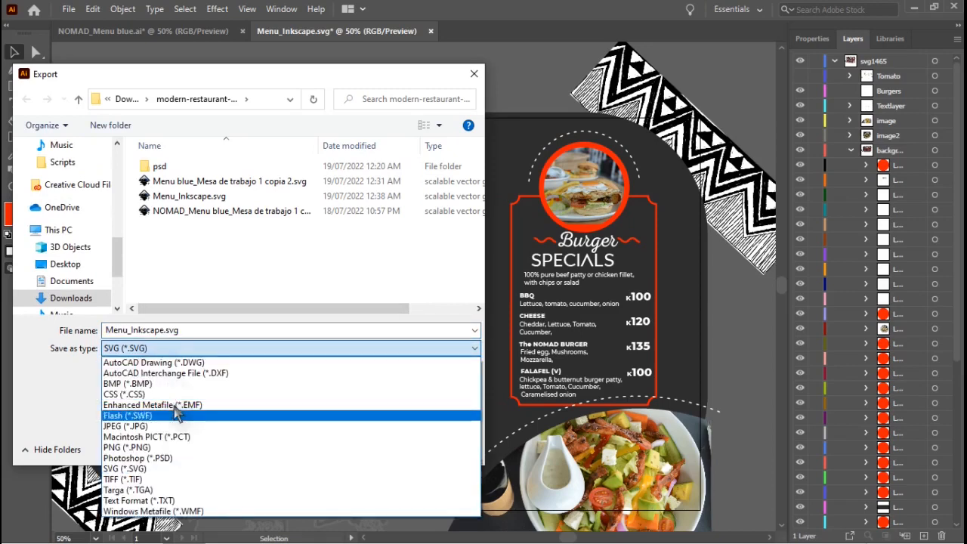
pyautogui.click(199, 458)
pyautogui.click(163, 369)
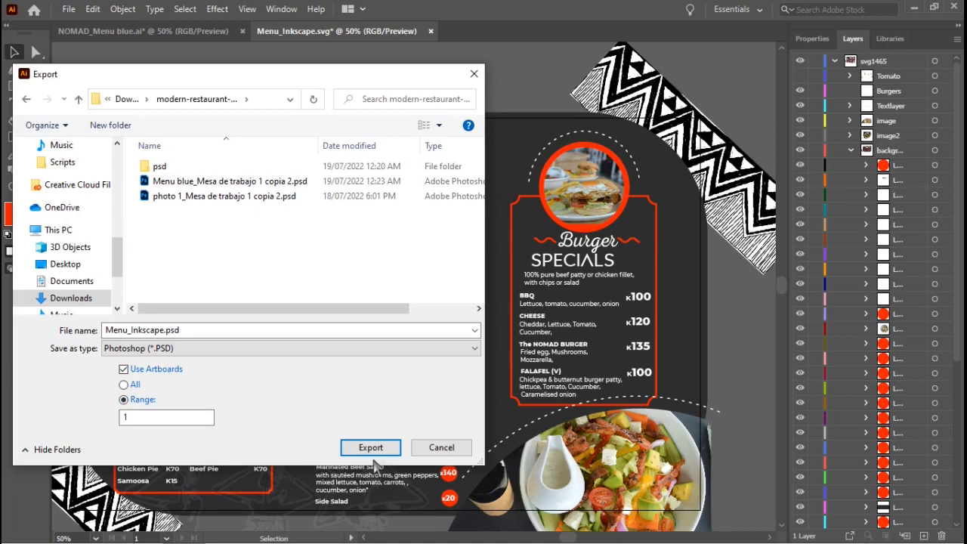
pyautogui.click(139, 333)
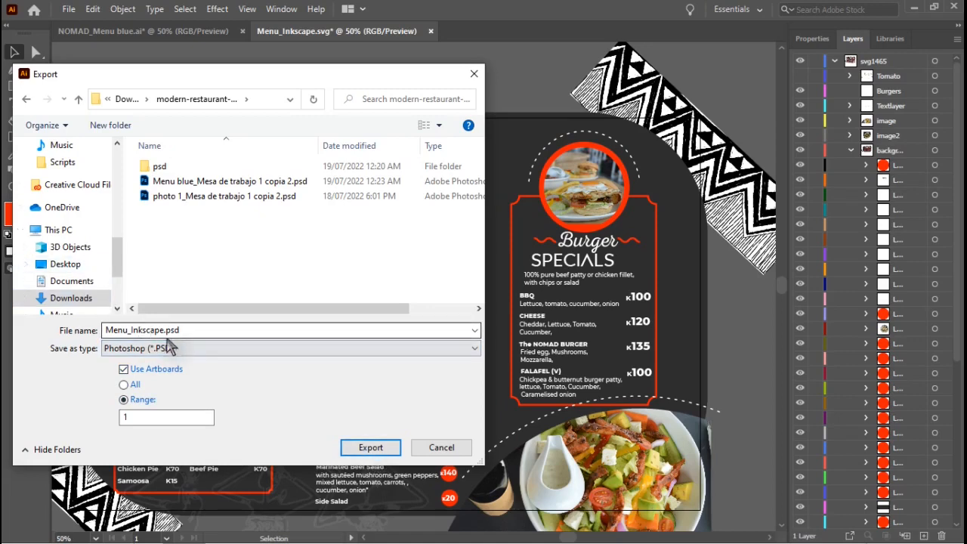
pyautogui.click(361, 449)
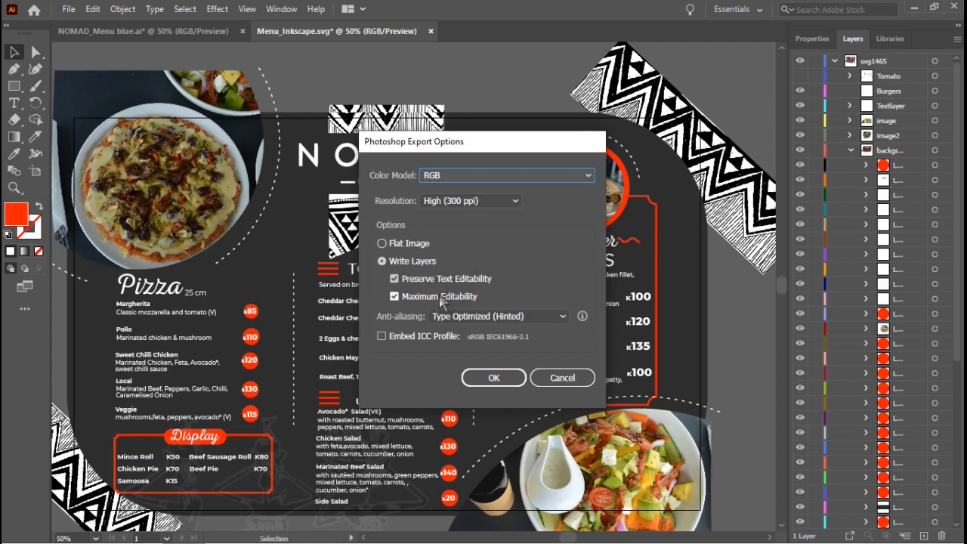
pyautogui.click(494, 389)
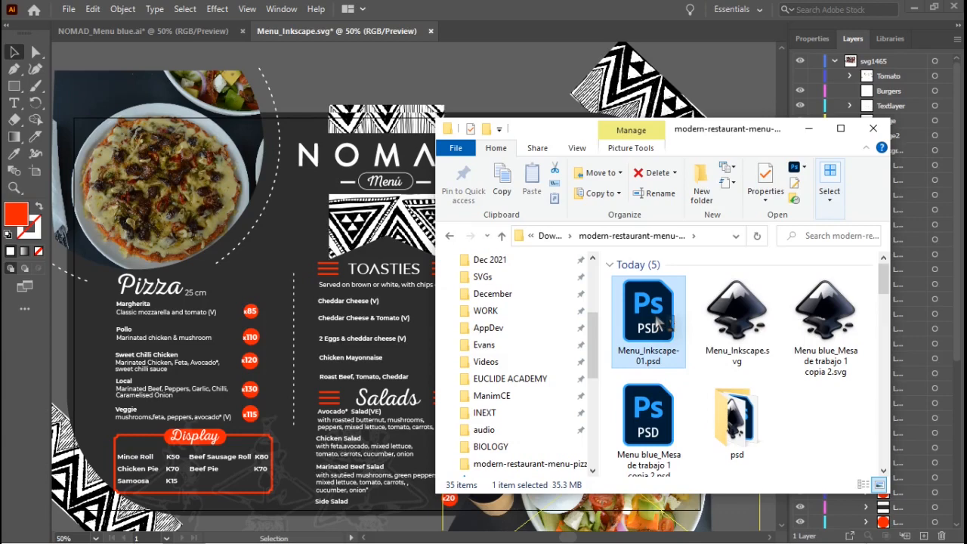
# Open the exported Menu_Inkscape-01.psd in Photoshop, and expand the svg1465 group with its image2 subgroup collapsed
pyautogui.doubleClick(648, 310)
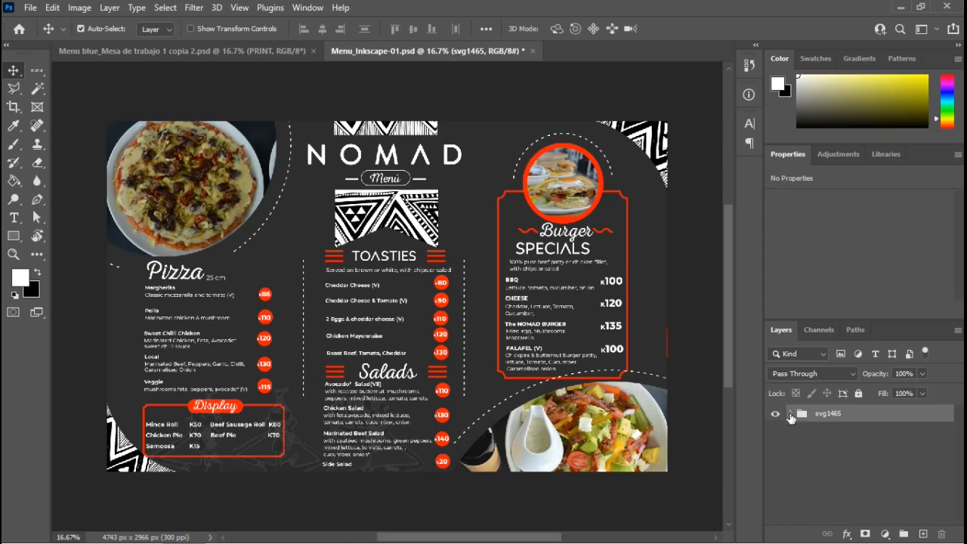
pyautogui.click(789, 414)
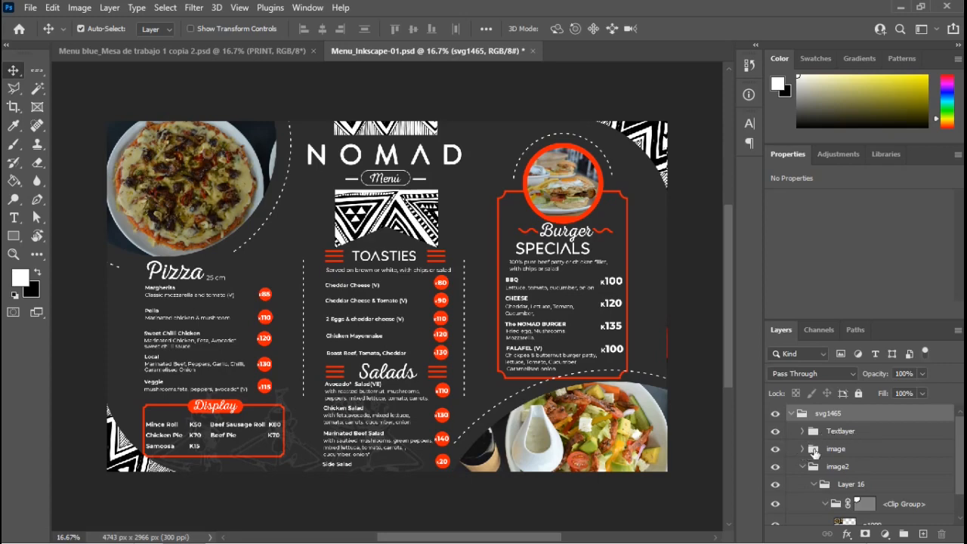
pyautogui.click(802, 467)
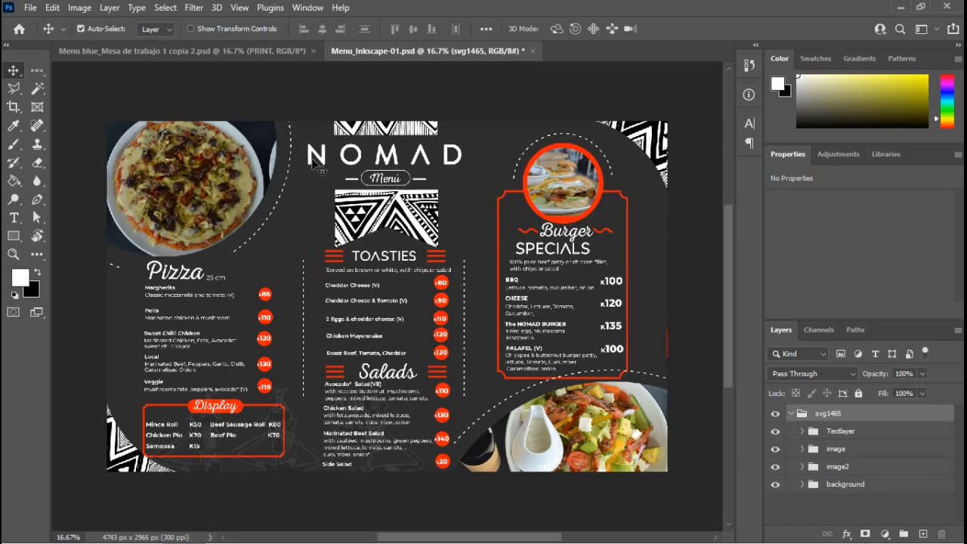
# Test moving the PRINT layer in Menu blue_Mesa de trabajo 1 copia 2.psd for comparison, and return to Menu_Inkscape-01.psd
pyautogui.click(241, 54)
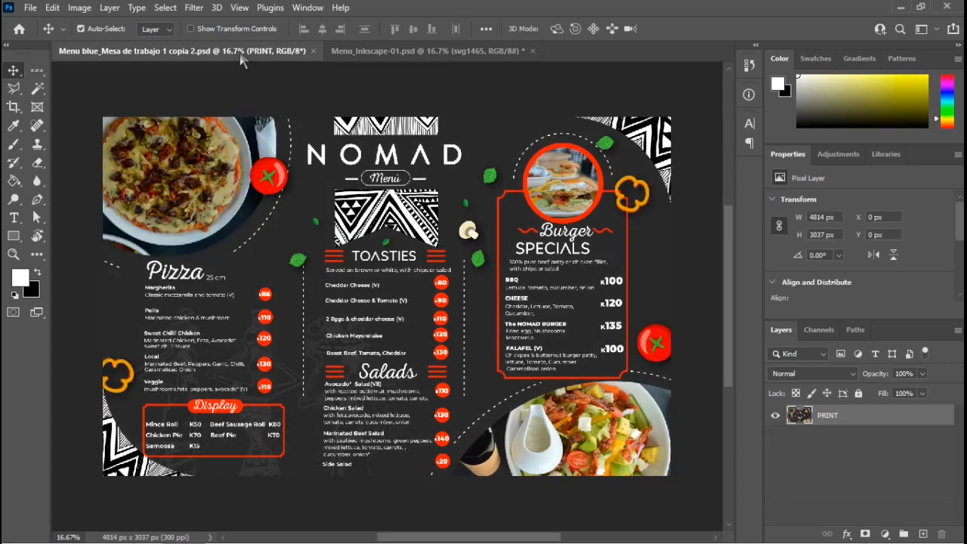
pyautogui.moveTo(547, 331); pyautogui.dragTo(575, 394)
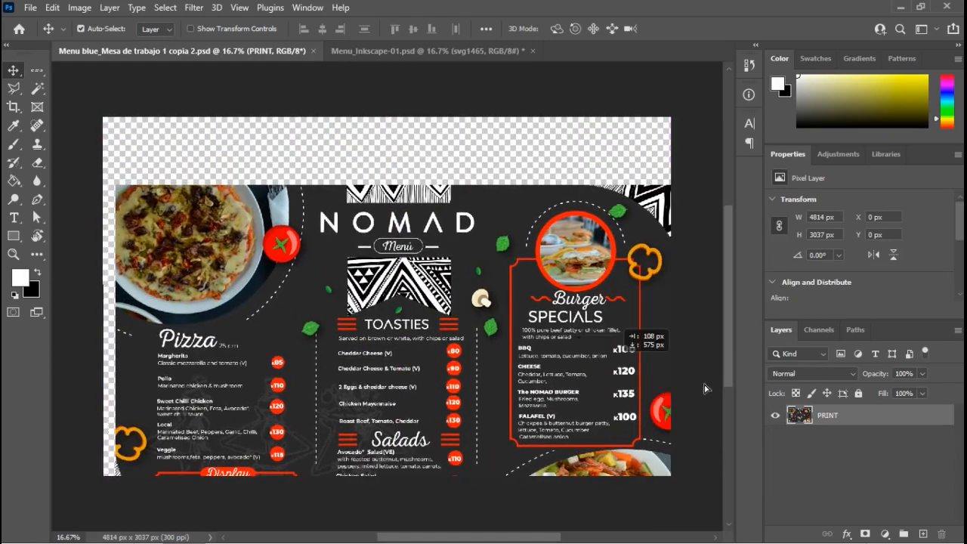
pyautogui.click(419, 53)
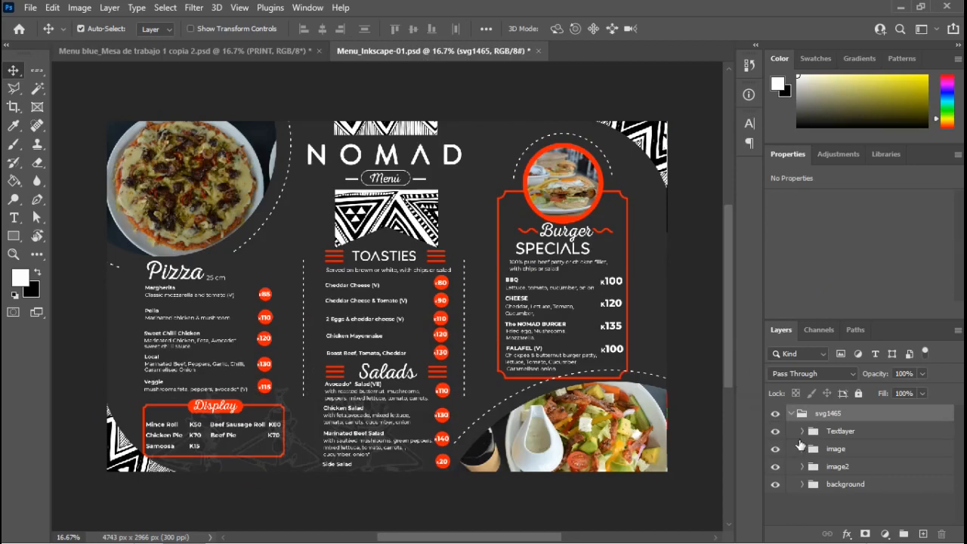
# Hide and show the background, image and image2 groups one by one to check what each contains
pyautogui.click(776, 487)
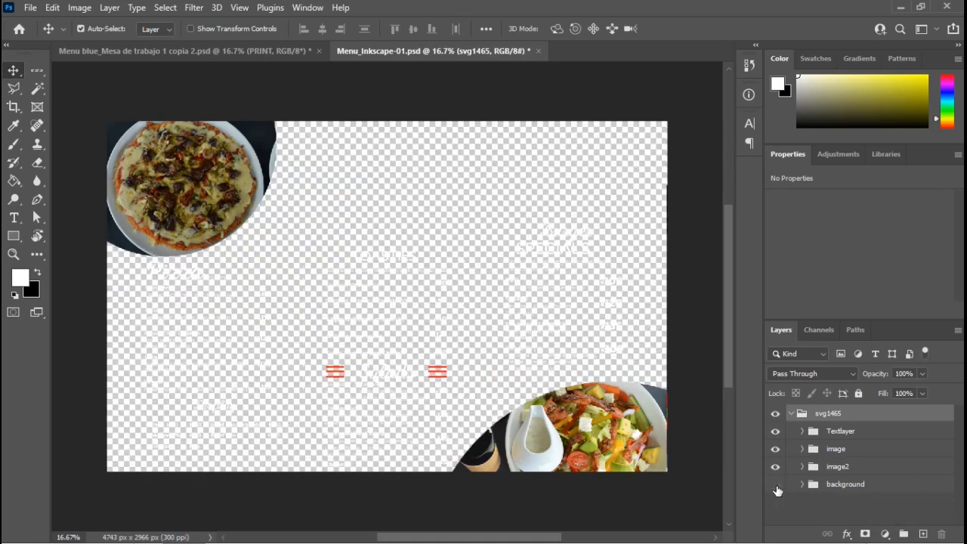
pyautogui.click(775, 487)
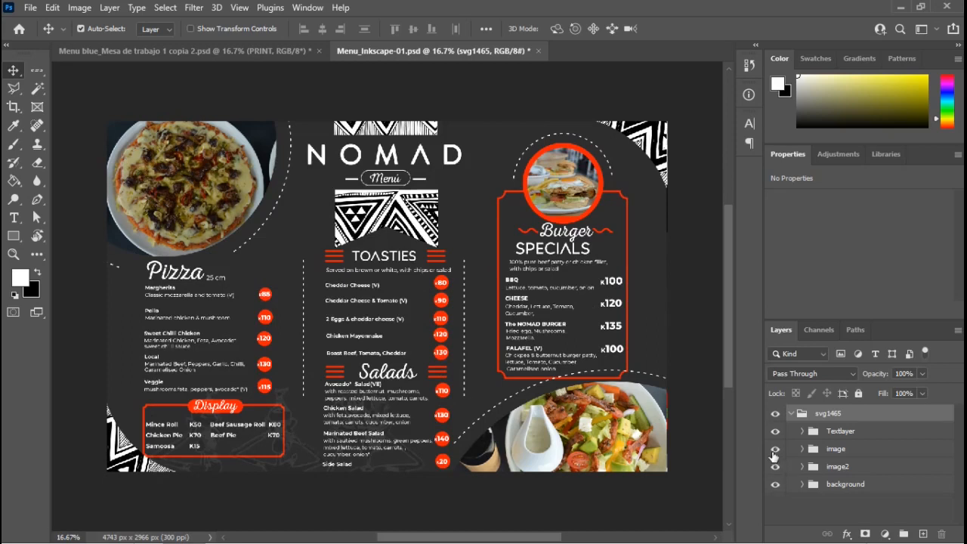
pyautogui.click(775, 450)
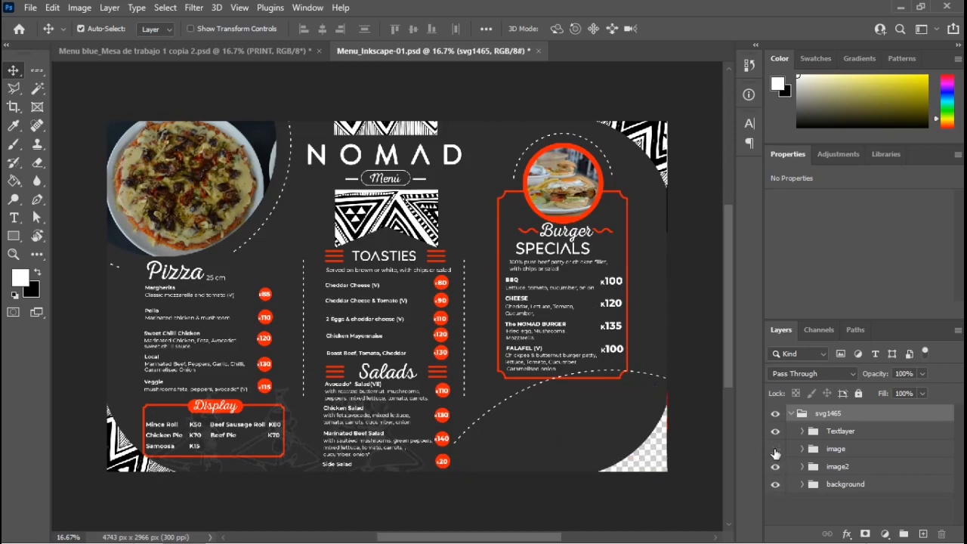
pyautogui.click(775, 451)
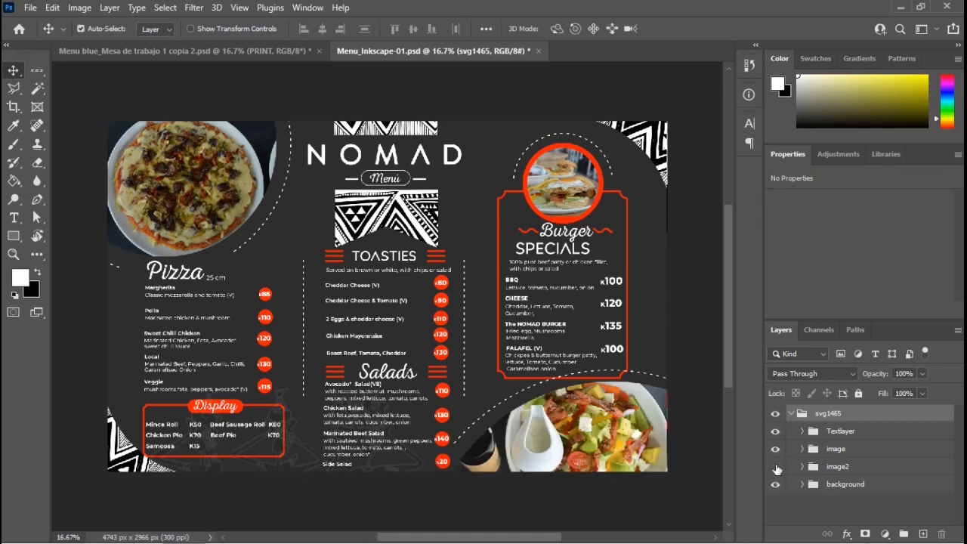
pyautogui.click(775, 467)
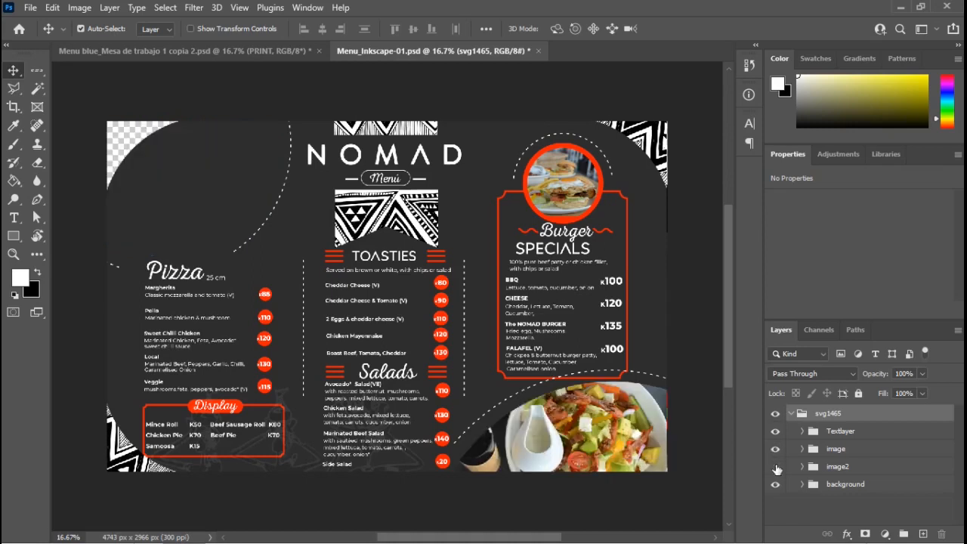
pyautogui.click(775, 466)
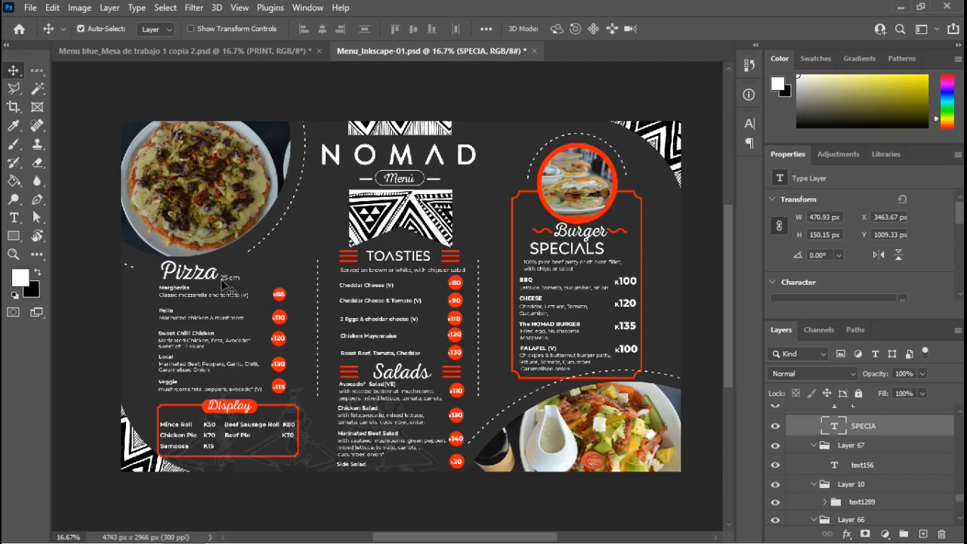
# Select the pizza photo on the canvas, and hide and show its layer inside the image2 group
pyautogui.click(228, 175)
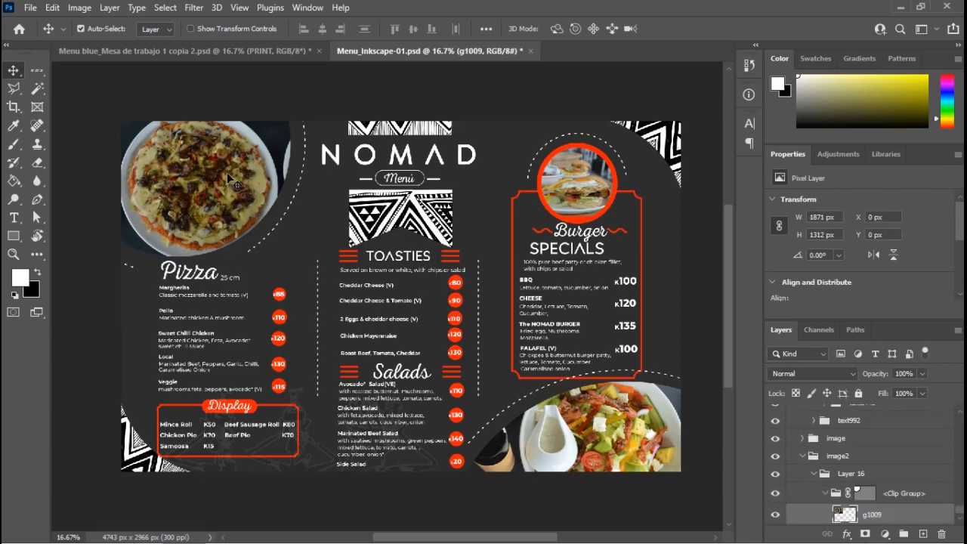
pyautogui.scroll(-1, 872, 470)
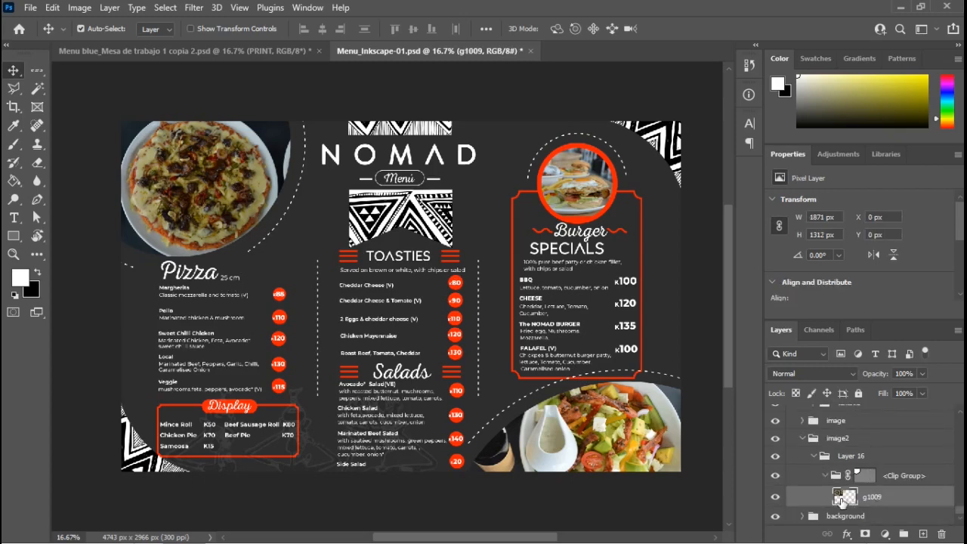
pyautogui.click(774, 497)
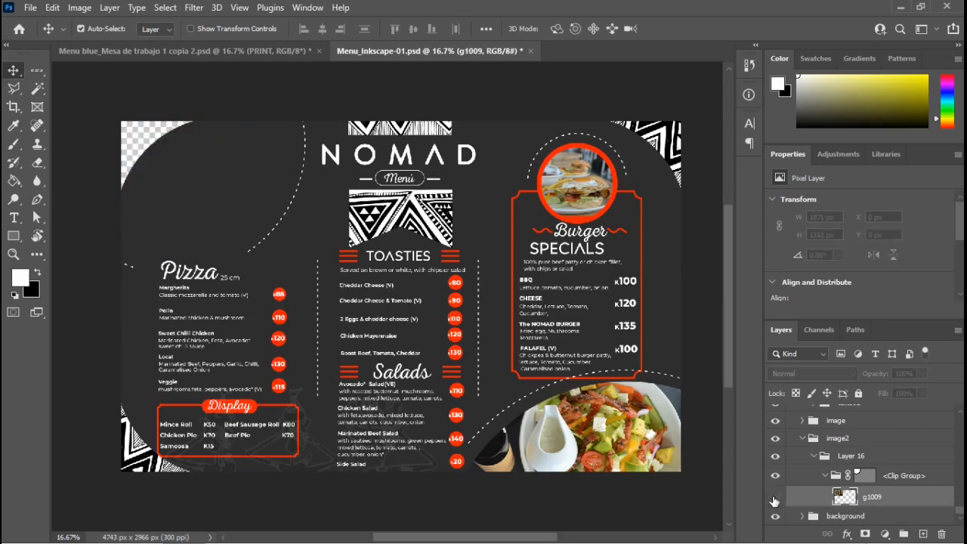
pyautogui.click(774, 497)
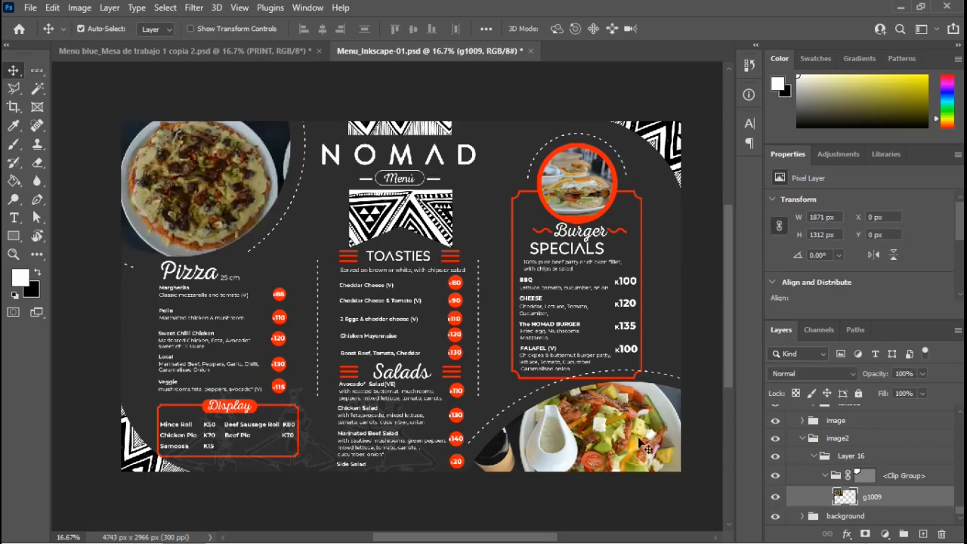
# Select the salad photo on the canvas, and hide and show its layer inside the image group
pyautogui.click(648, 450)
pyautogui.click(774, 479)
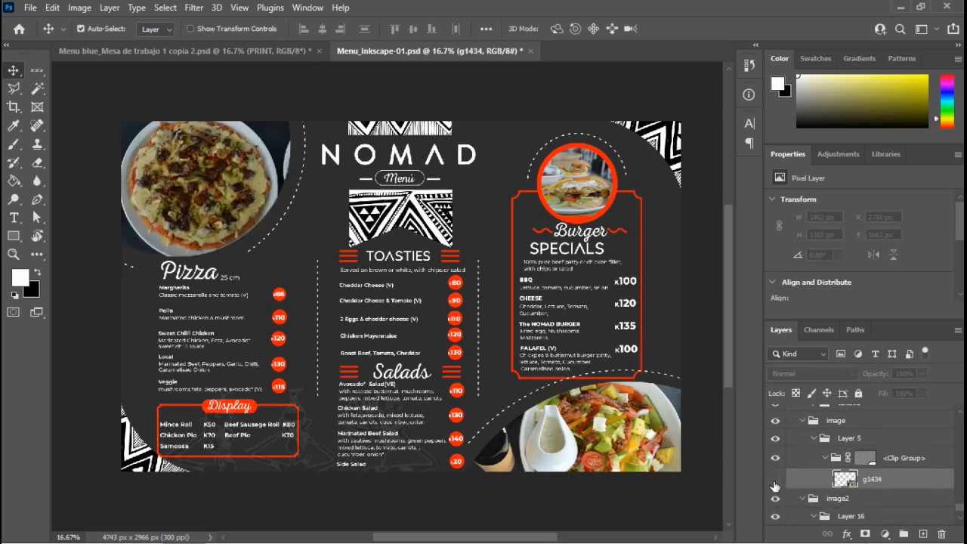
pyautogui.click(774, 479)
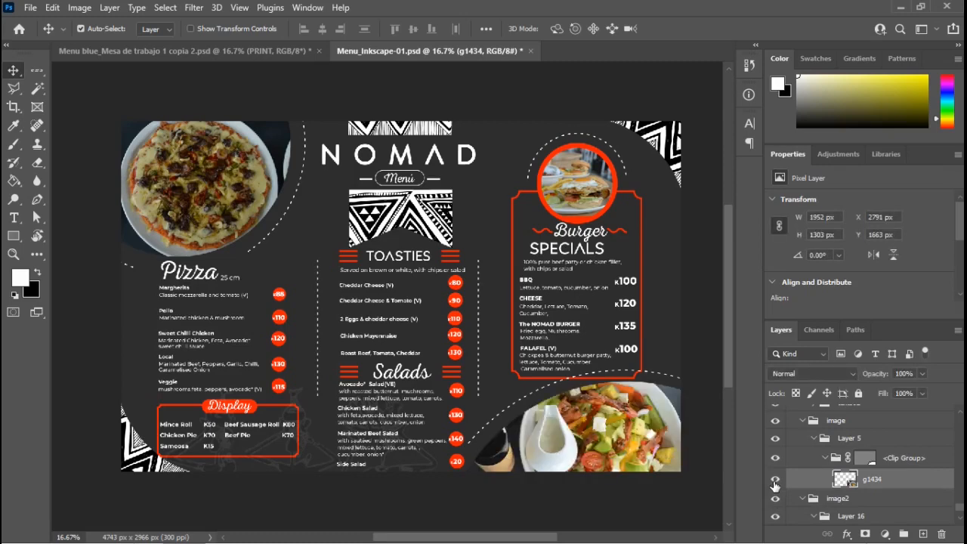